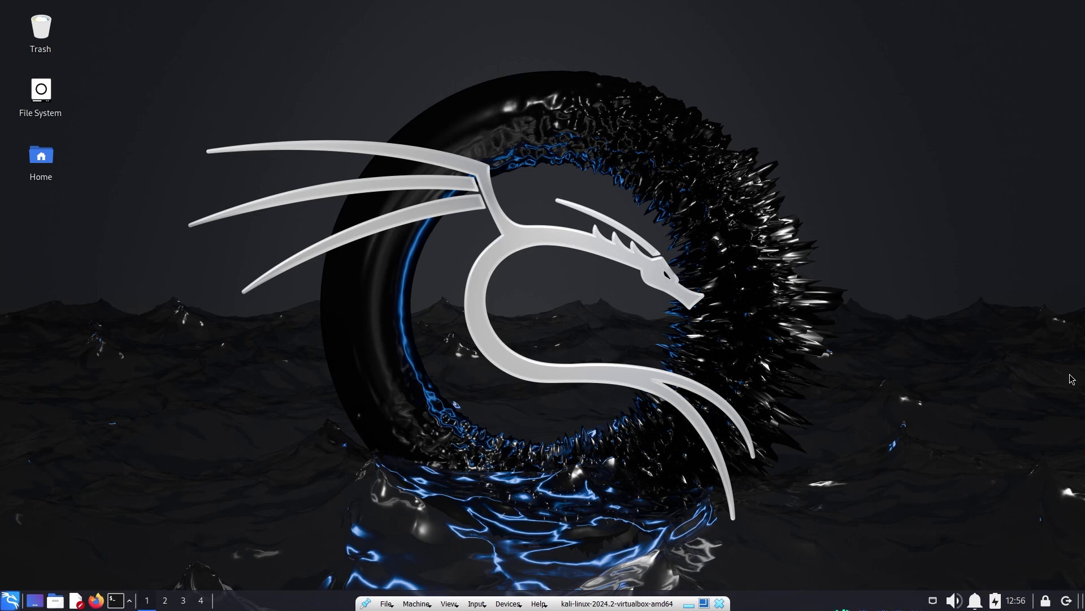
Find the Window Manager settings by searching the applications for "wind", open them and enlarge the window
right_click(1072, 379)
click(1073, 377)
click(9, 599)
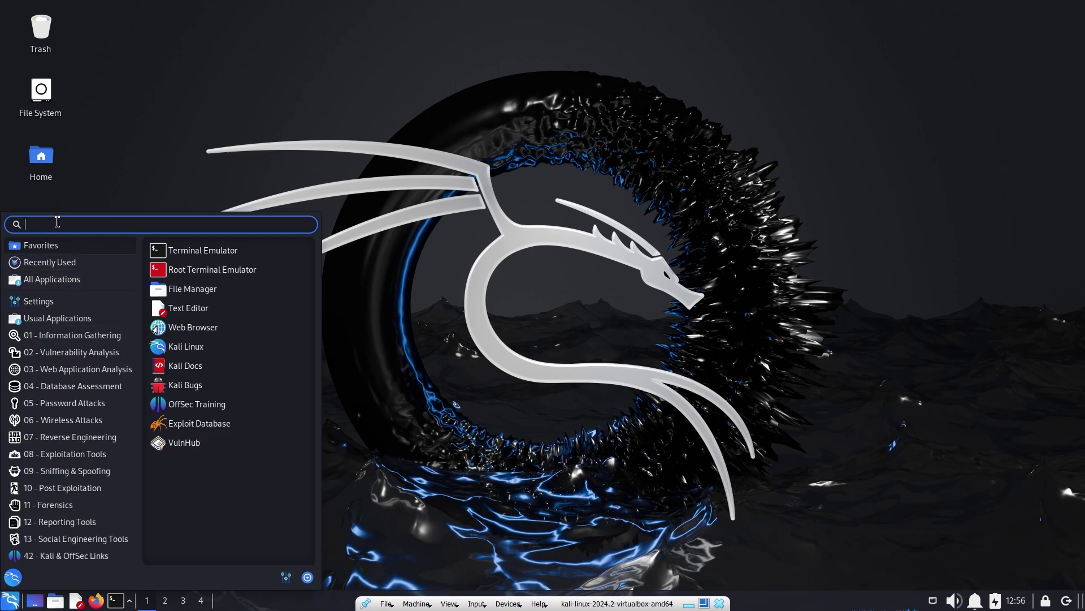
text(wind)
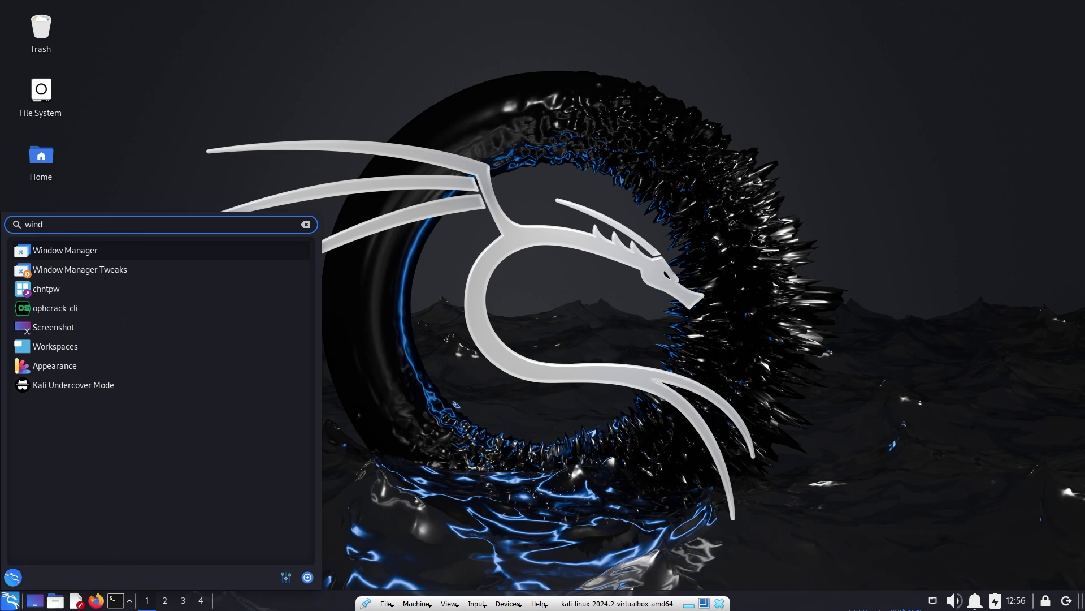
click(38, 253)
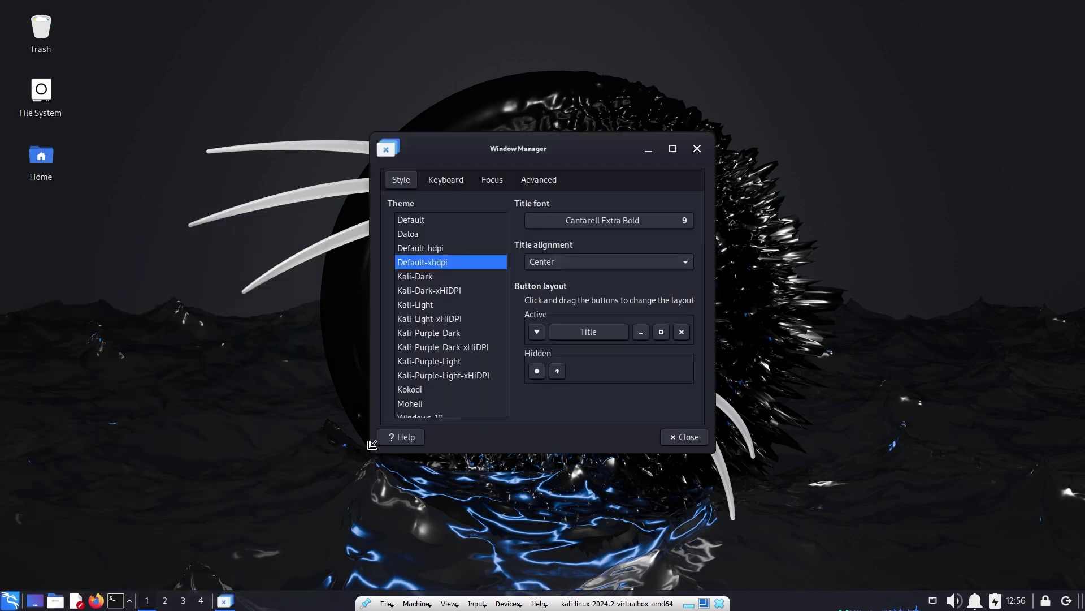
drag(372, 444, 199, 510)
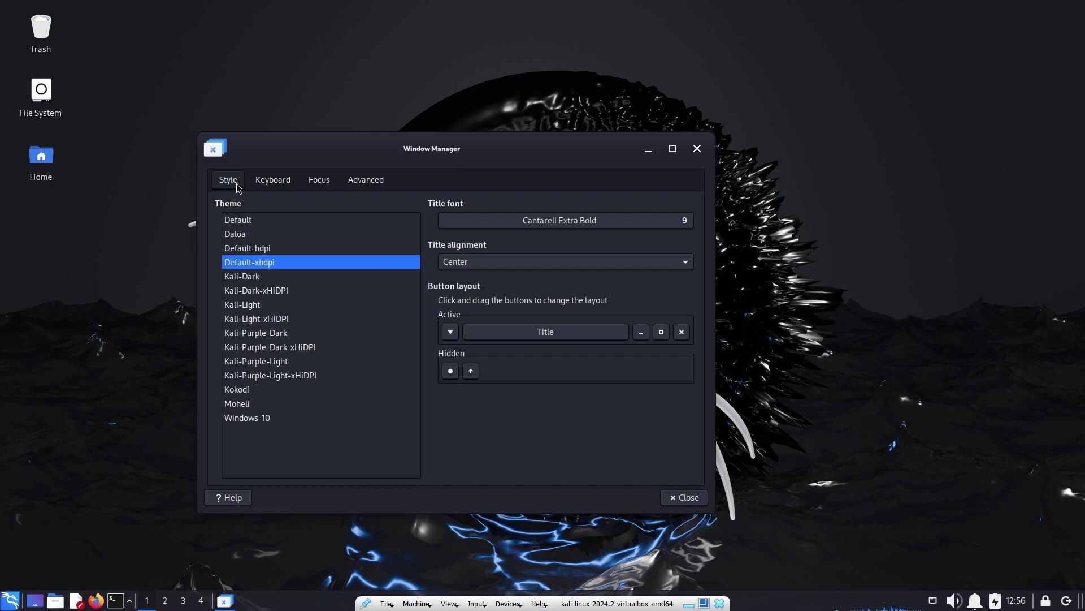
Apply the Daloa window theme and open the home folder in the file manager to preview it alongside the settings window
click(234, 235)
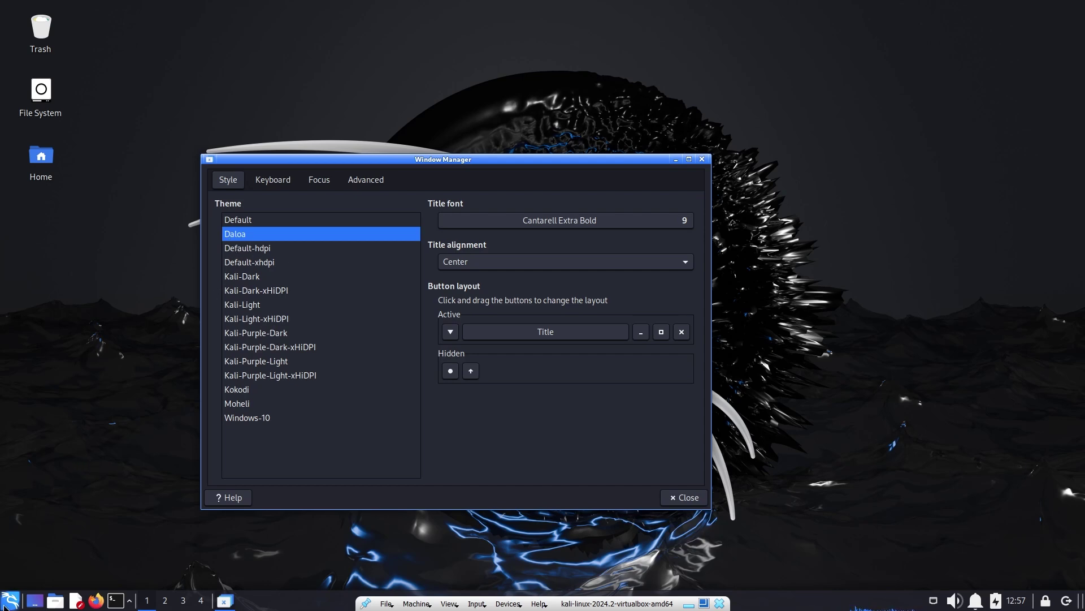
click(54, 602)
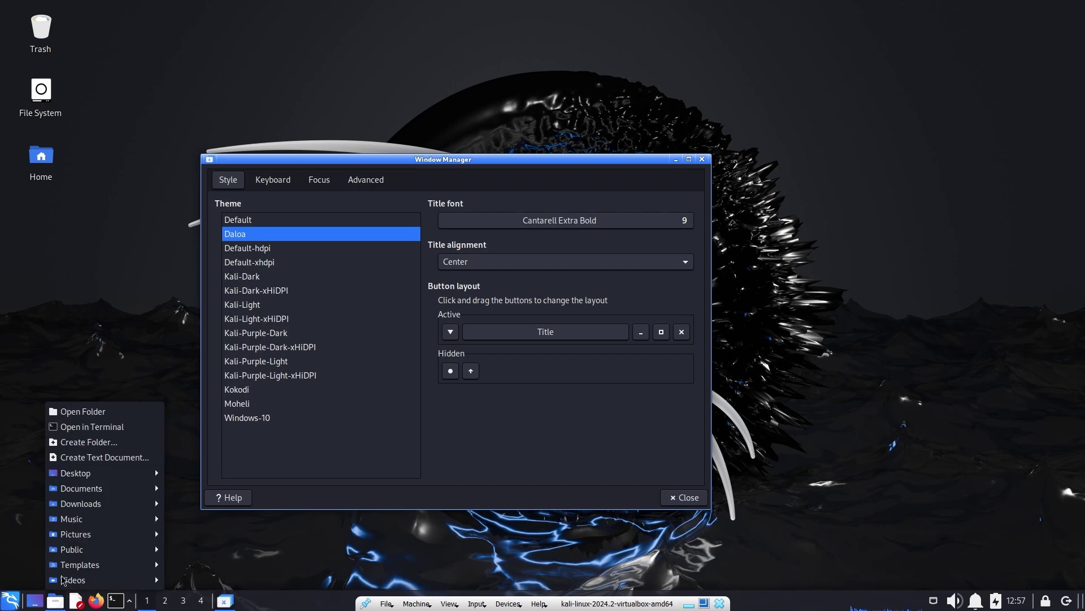
click(79, 411)
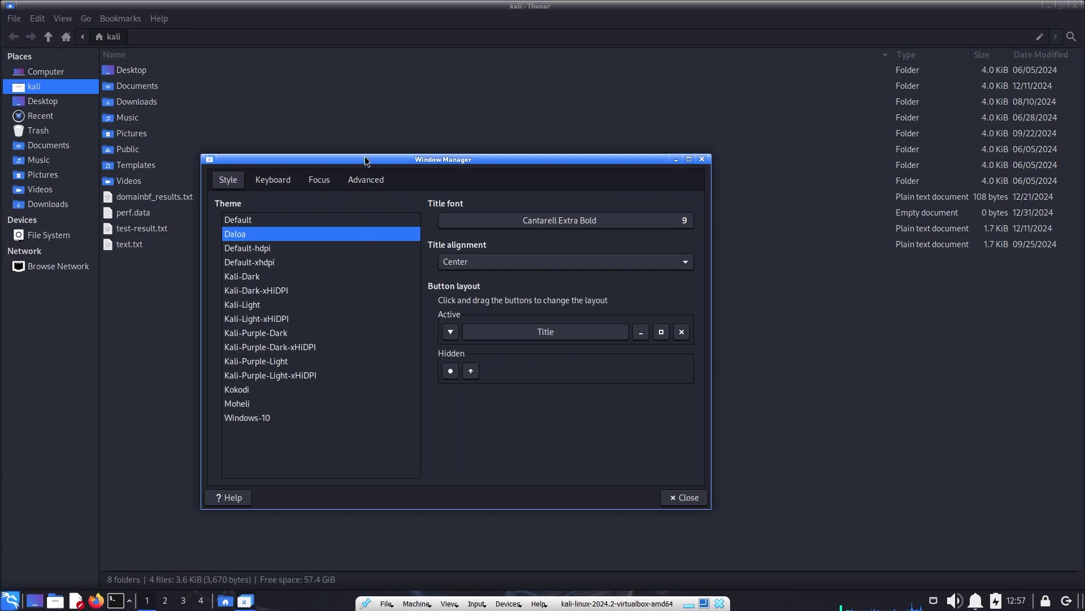
drag(366, 157, 429, 169)
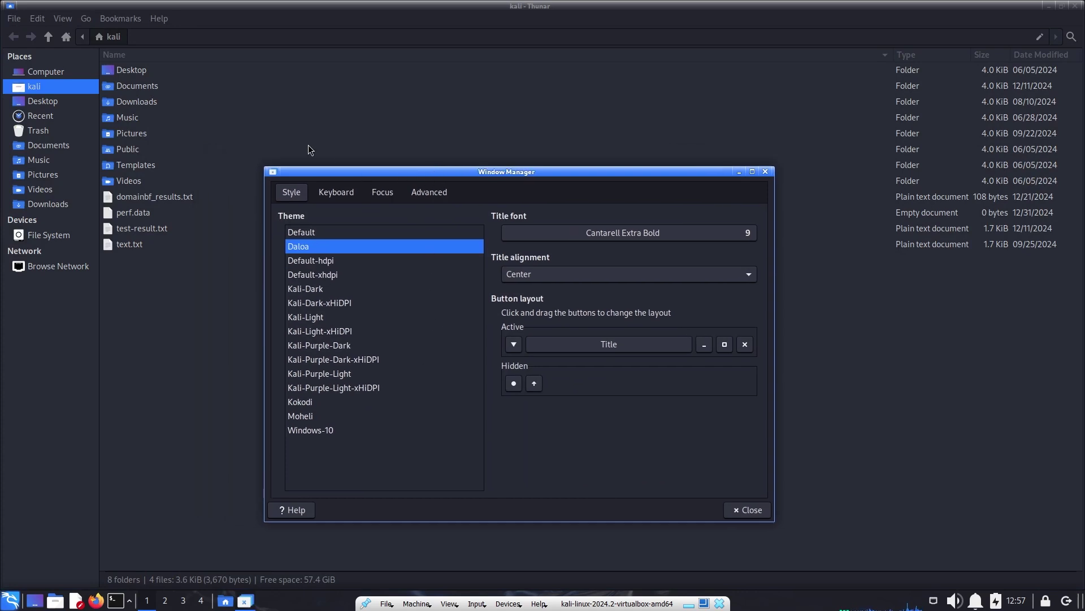
key(Escape)
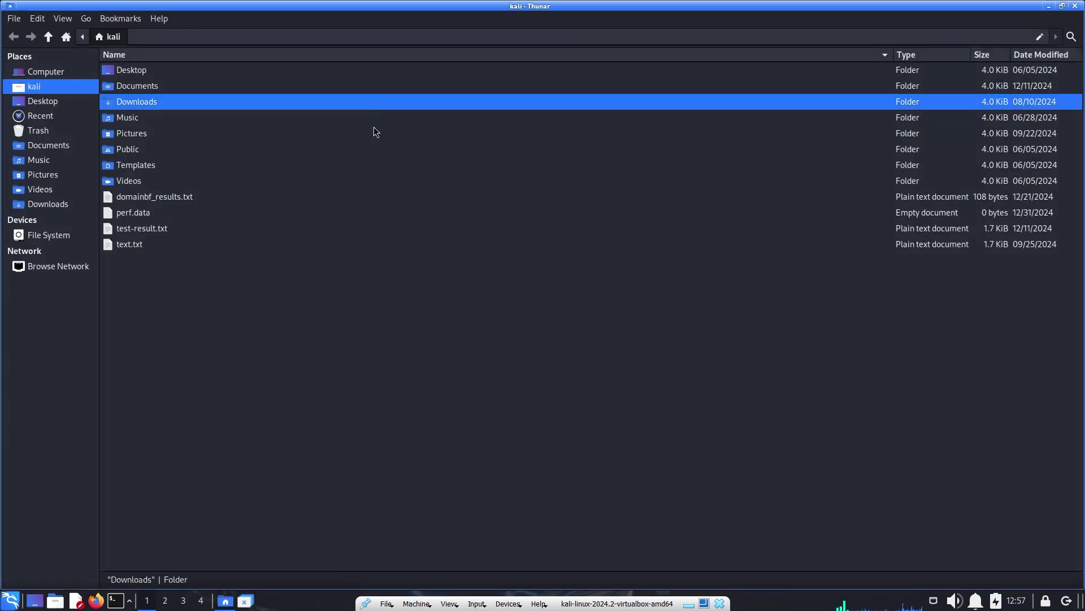
click(244, 601)
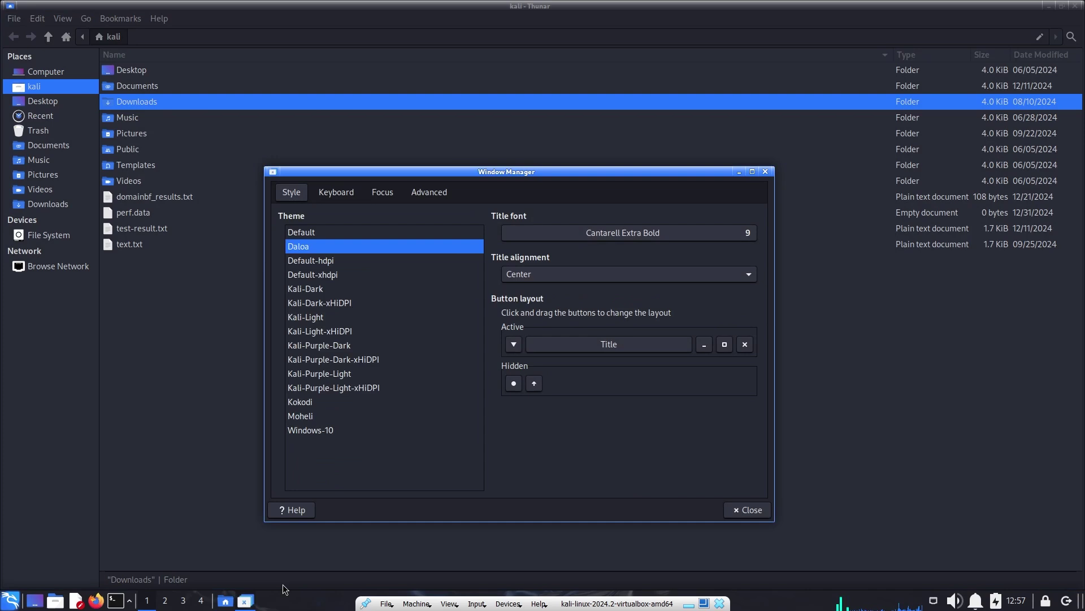
Preview the Default-xhdpi, Kali-Dark-xHiDPI, Kali-Purple-Dark-xHiDPI and Kali-Light-xHiDPI window themes and settle on Kali-Dark
click(321, 273)
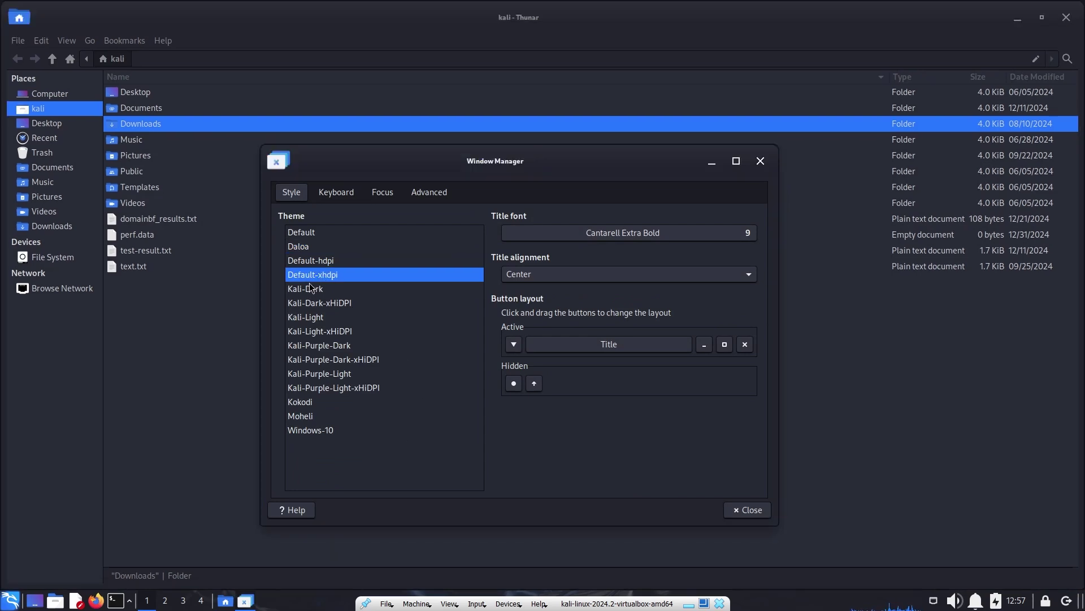
click(305, 289)
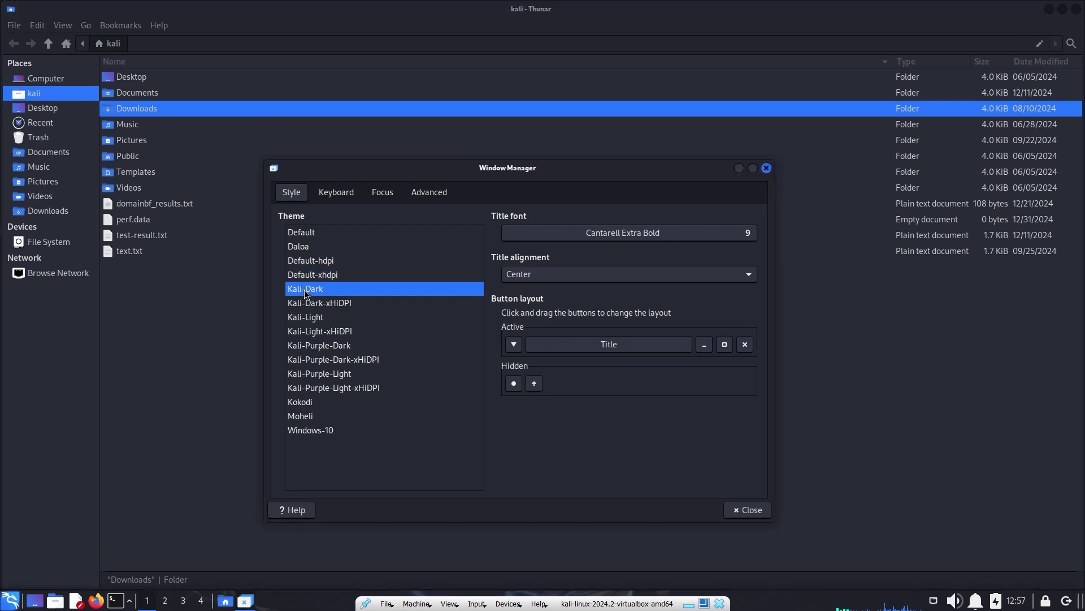
click(307, 304)
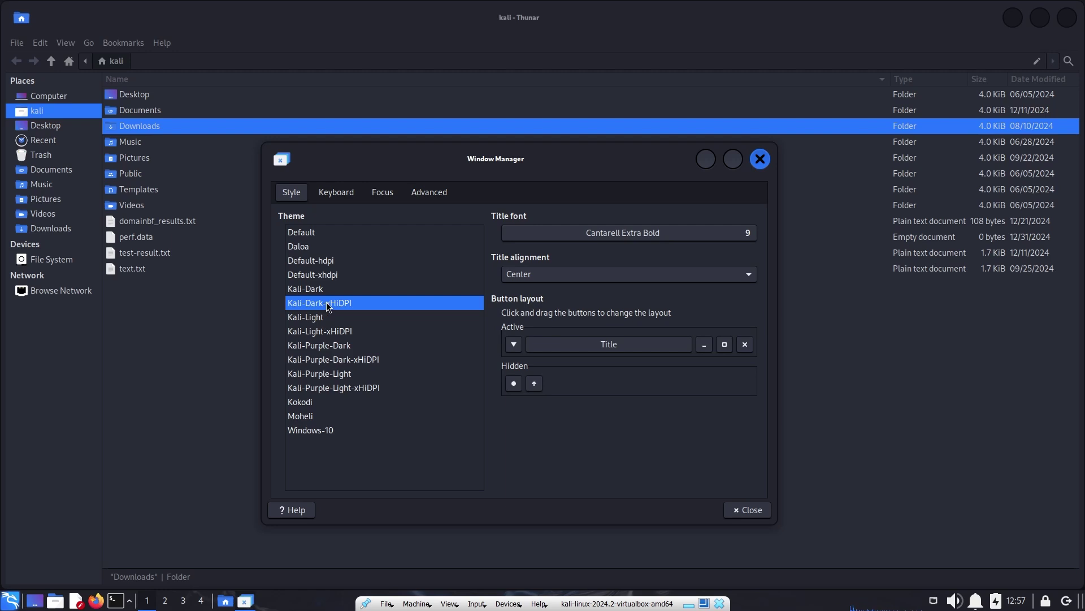
key(Down)
key(Down)
key(Down)
key(Down)
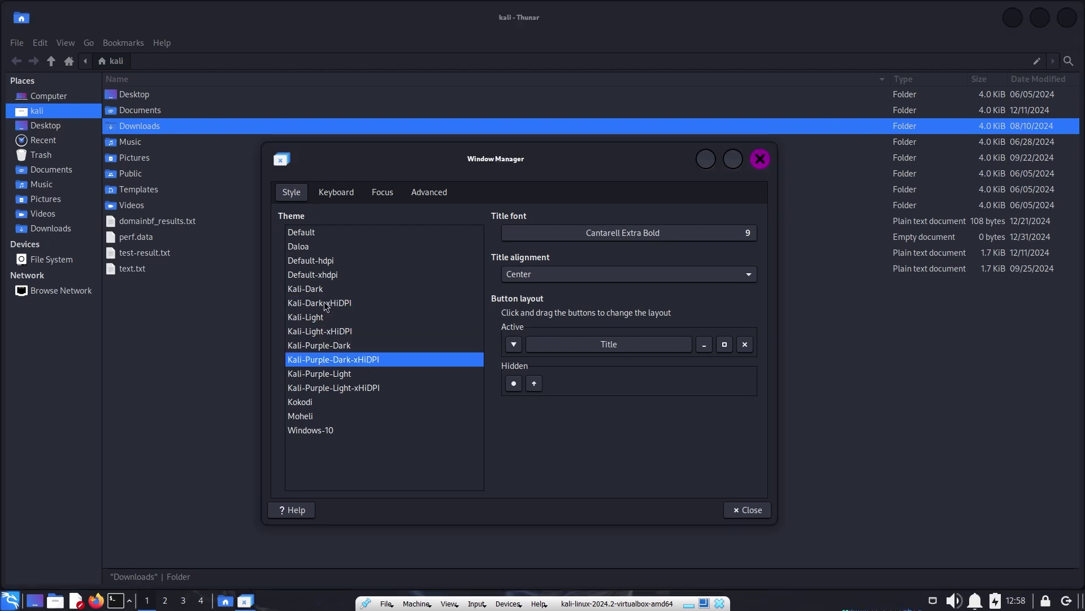
click(320, 333)
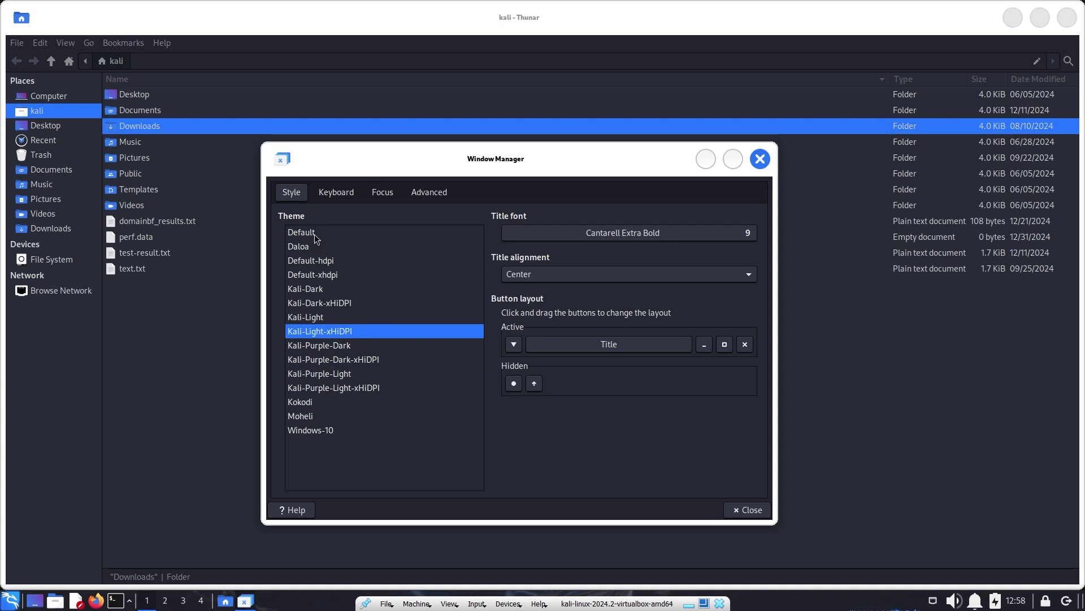
click(332, 290)
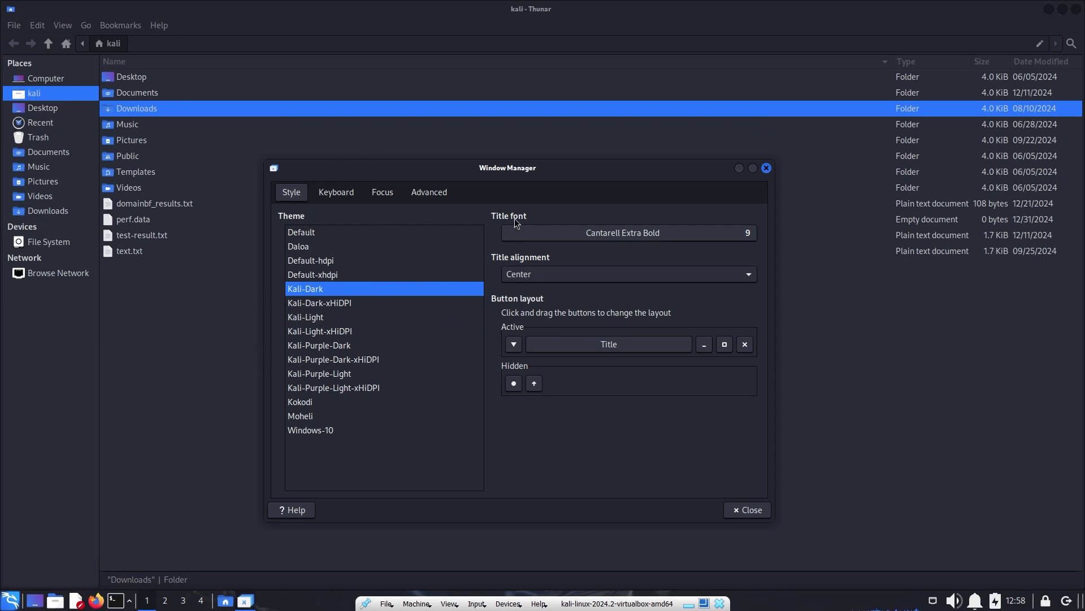
View the available title fonts without changing the font, and try the Right title alignment before setting it back to Center
click(668, 235)
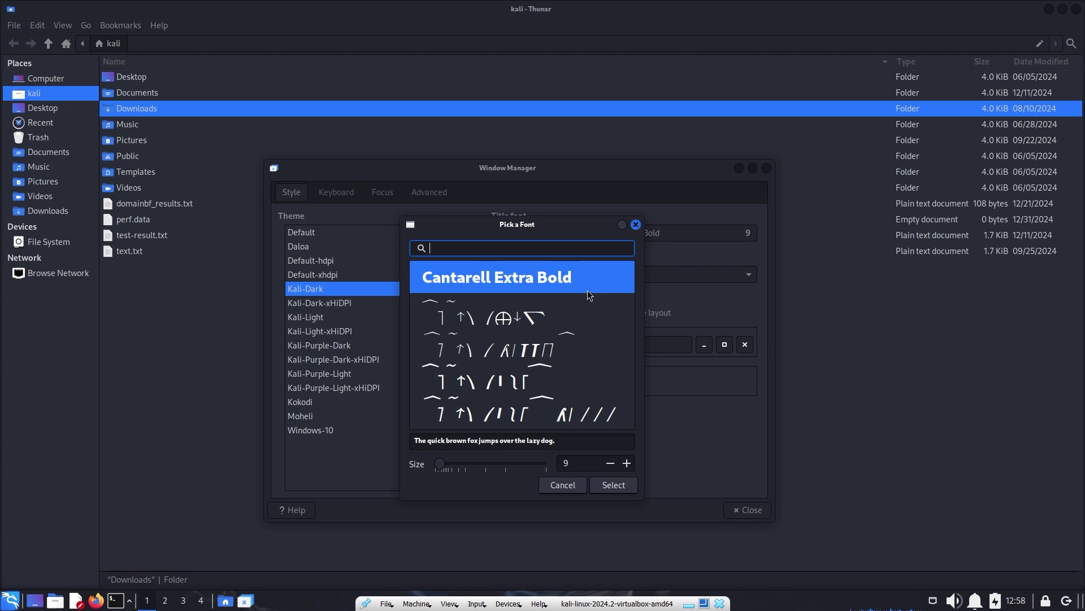
click(636, 225)
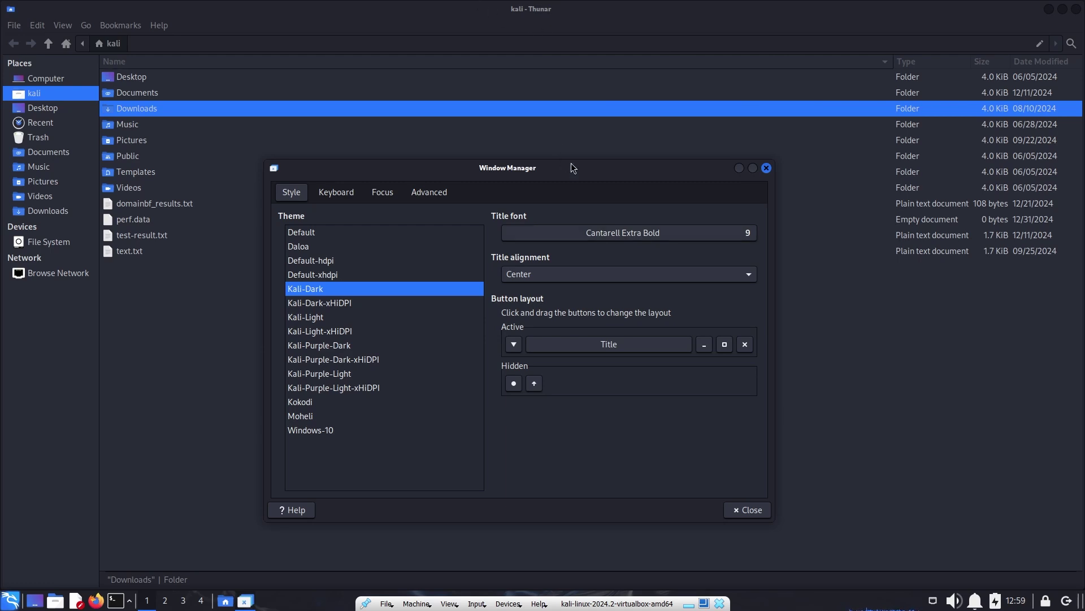
click(605, 274)
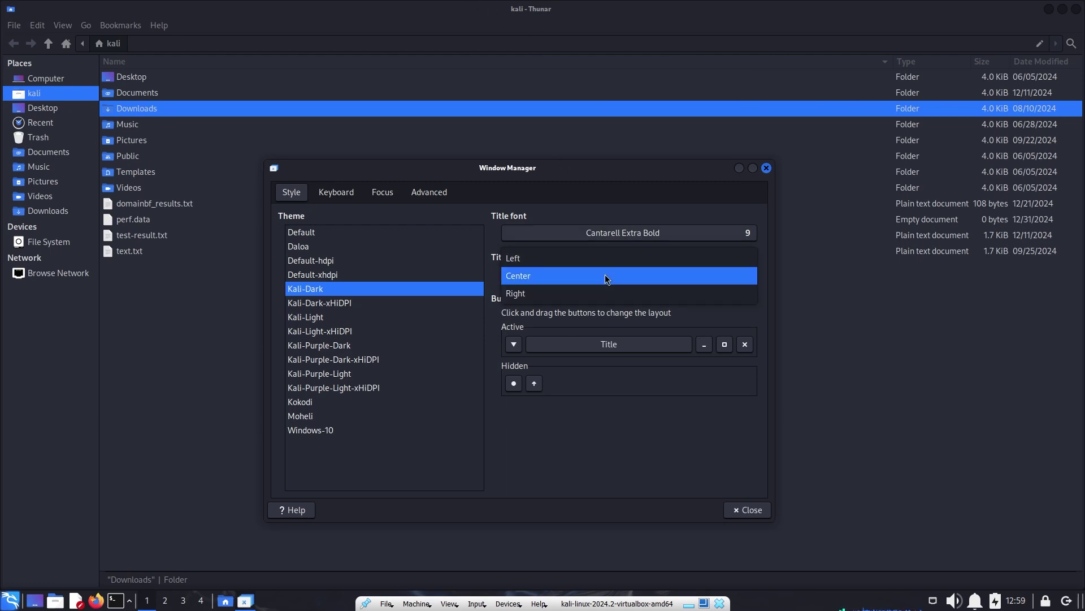
click(565, 295)
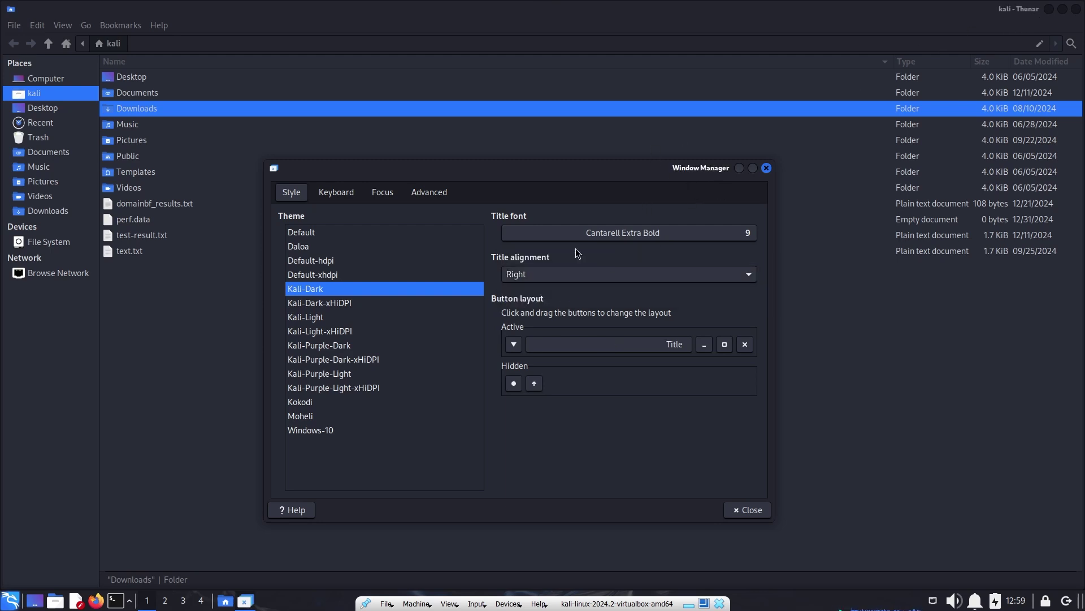
click(557, 277)
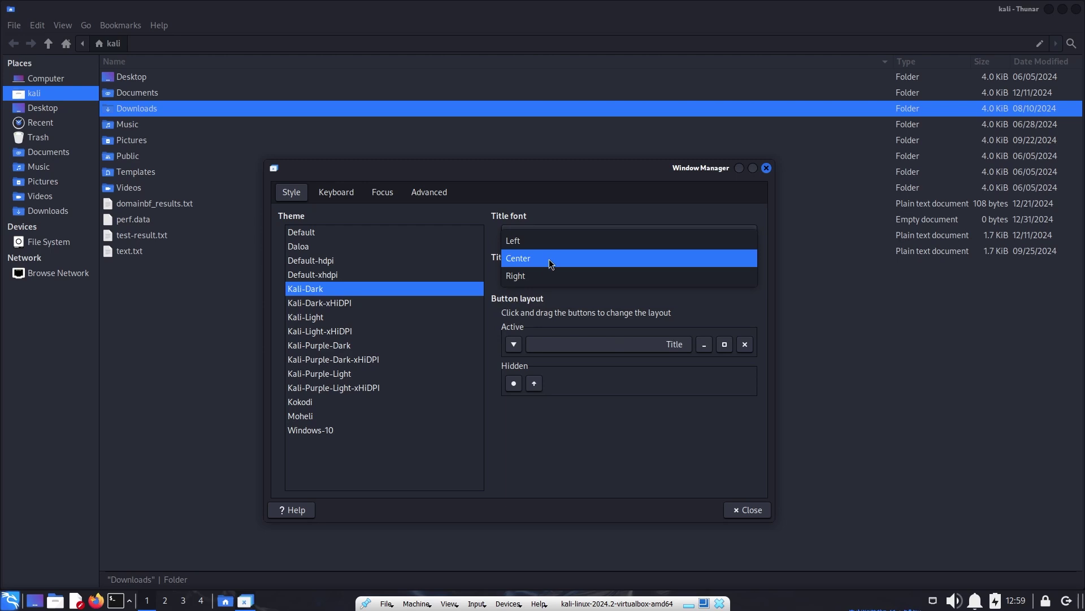
click(548, 259)
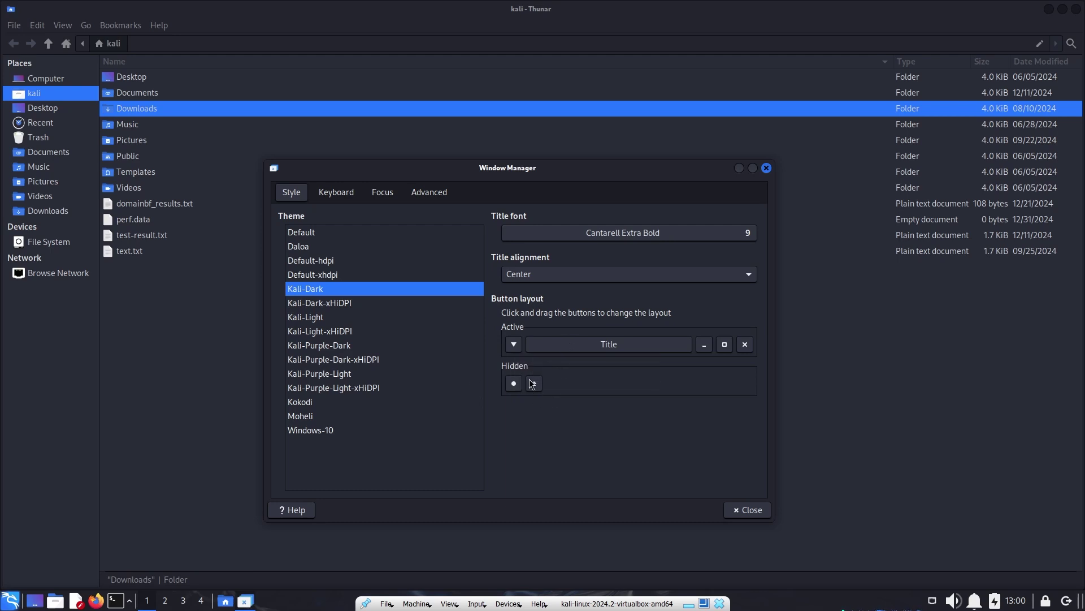
Try hiding the Menu button in the title bar button layout and return it to the active buttons before the title
mouse_move(534, 379)
mouse_down()
mouse_move(529, 348)
mouse_move(538, 384)
mouse_up()
drag(585, 339, 582, 381)
drag(582, 343, 579, 393)
drag(534, 342, 579, 380)
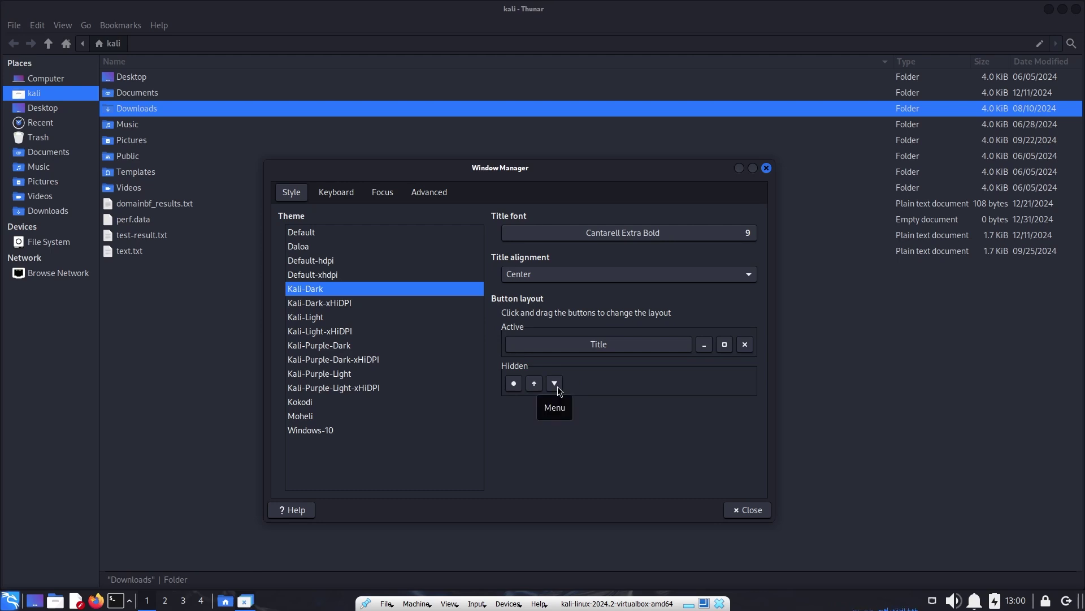
drag(556, 385, 529, 354)
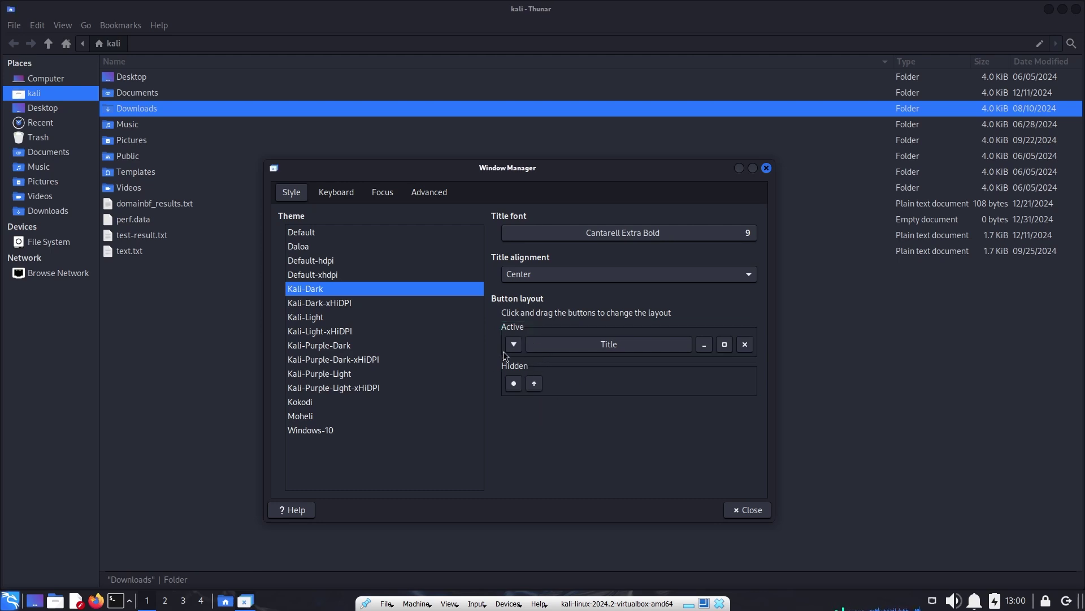
Review the window manager's keyboard shortcut list, including the window, workspace and tiling actions
click(336, 192)
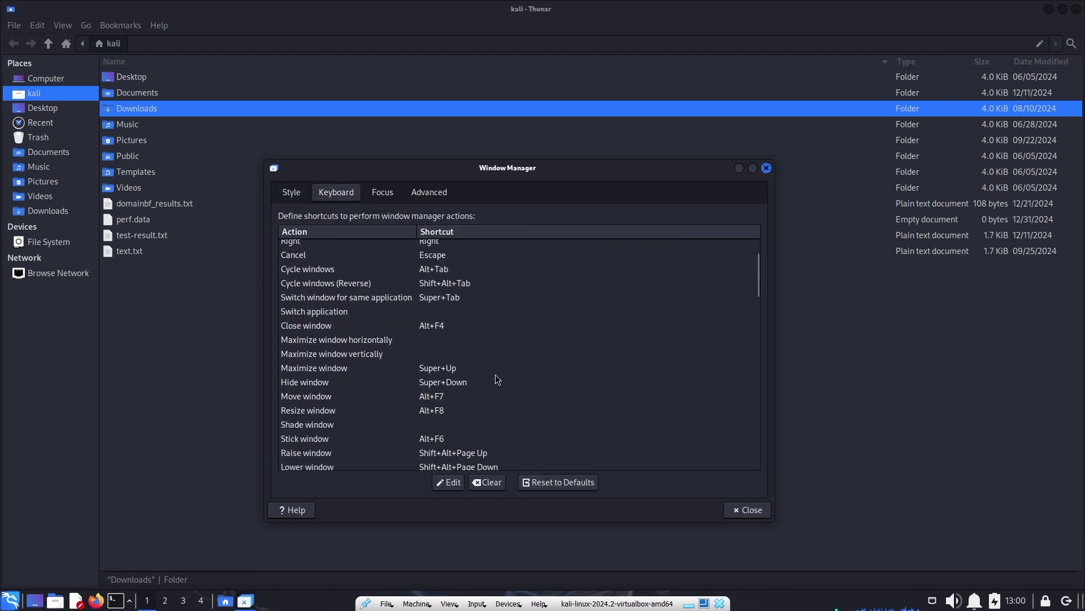
scroll(496, 380, down, 5)
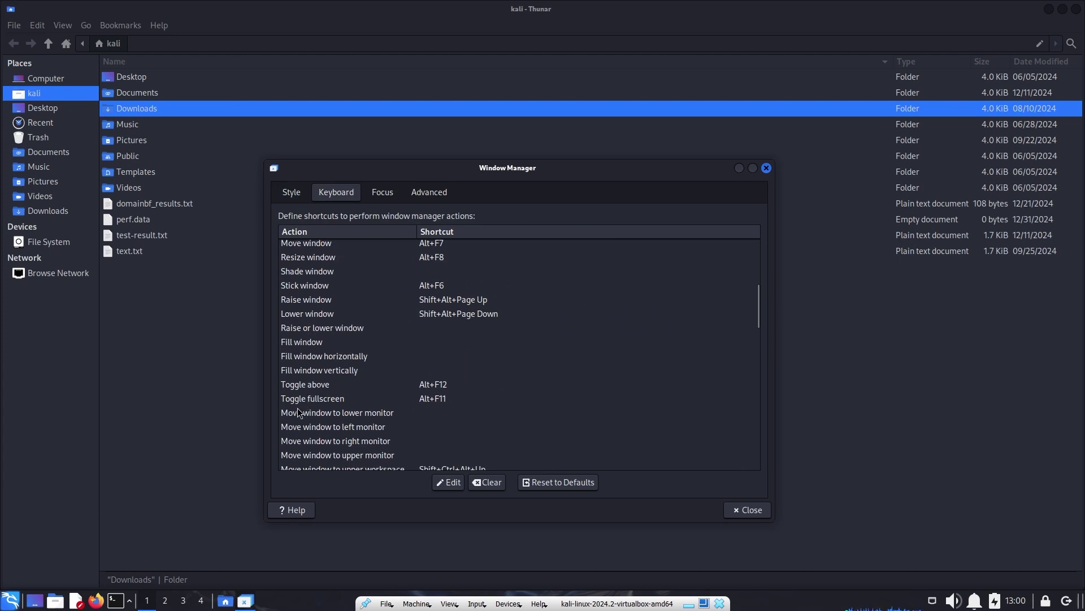
scroll(520, 313, down, 8)
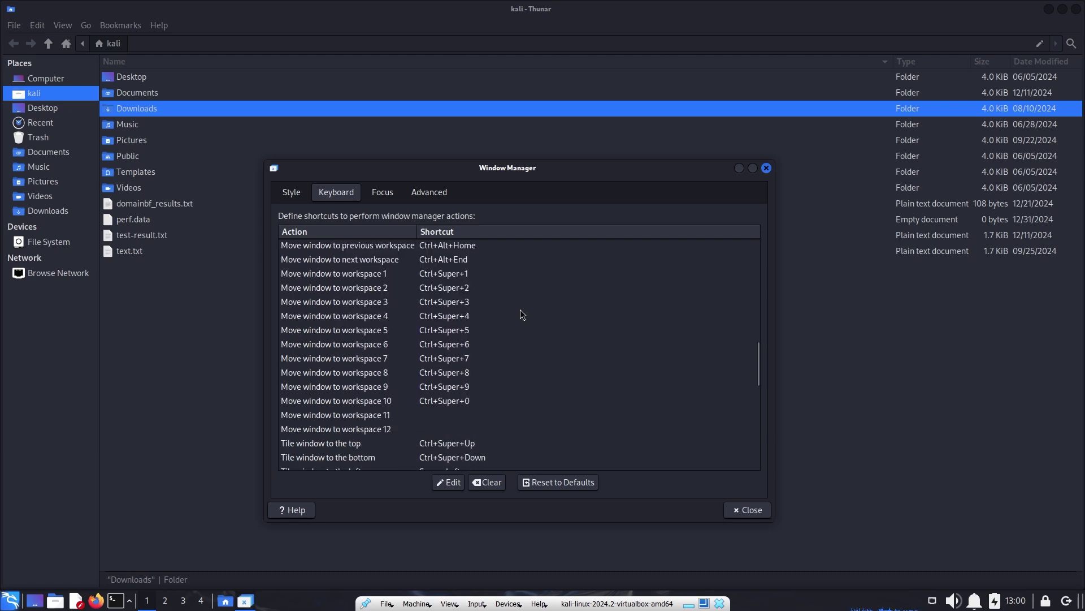
scroll(521, 315, down, 2)
scroll(521, 315, down, 10)
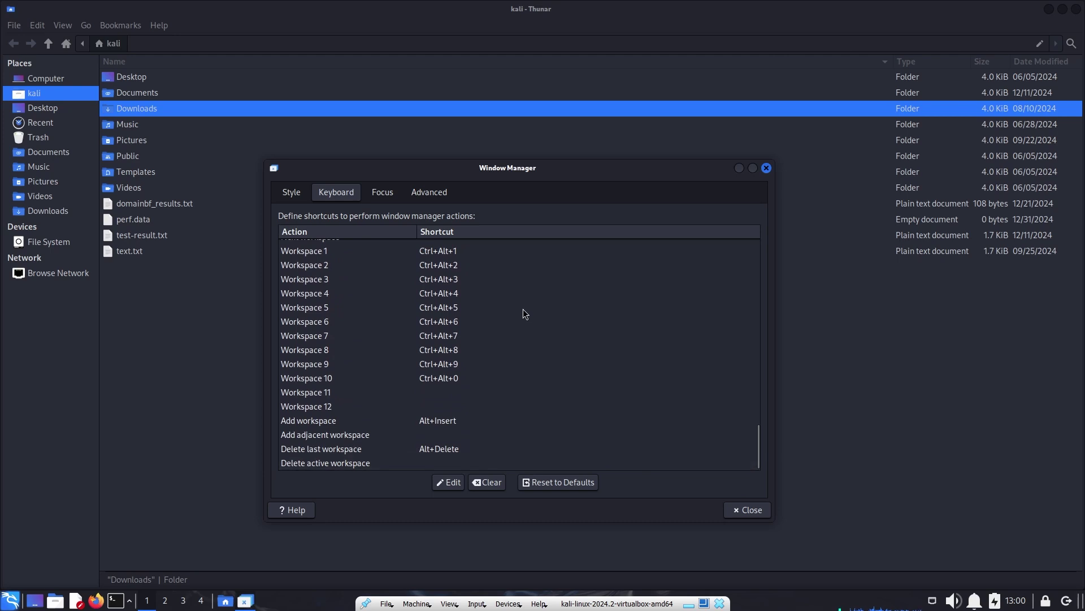
scroll(524, 309, up, 4)
scroll(529, 310, up, 15)
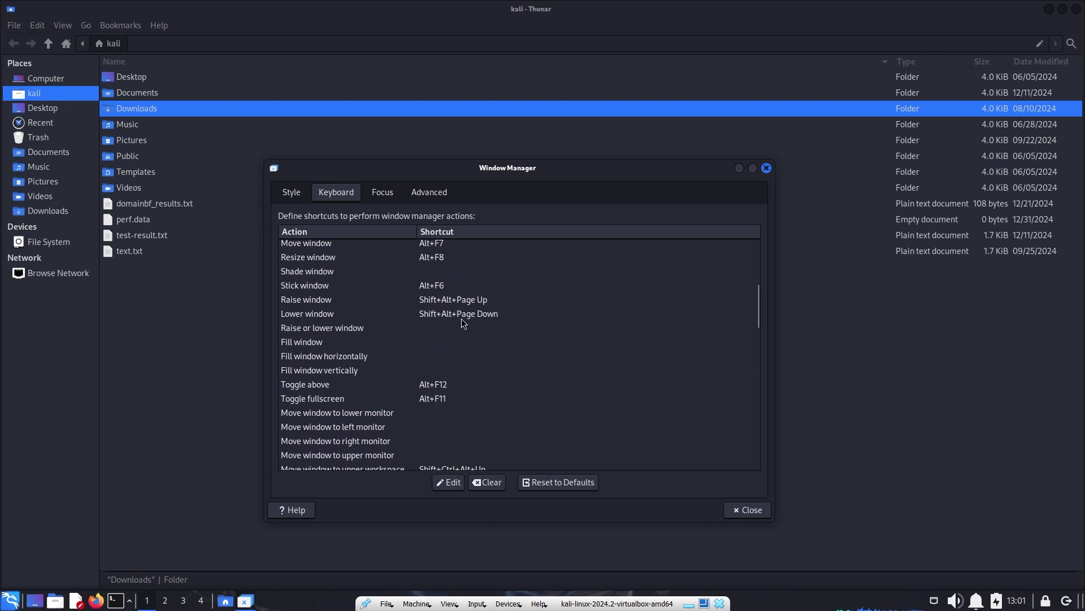
scroll(461, 317, up, 3)
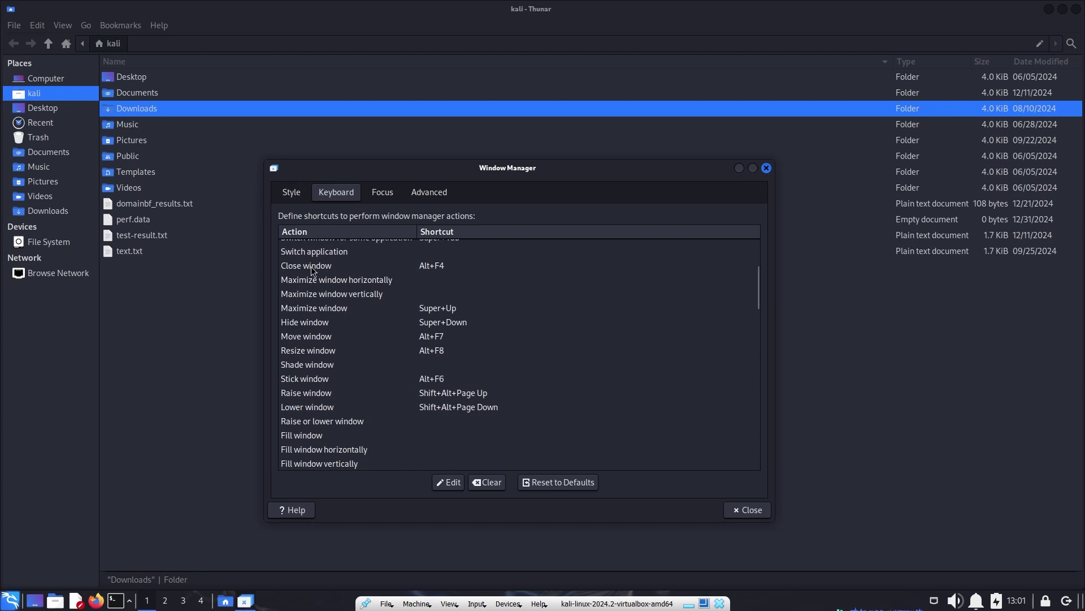
scroll(595, 361, up, 3)
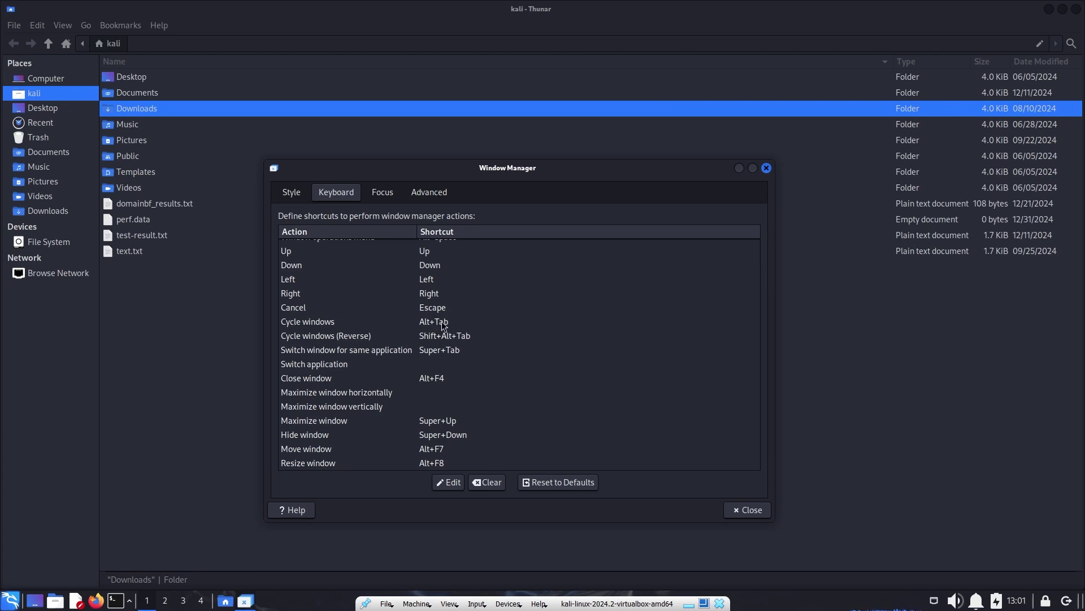
Try the Cycle windows shortcut by switching to the Thunar window and back to the Window Manager settings
key(alt+Tab)
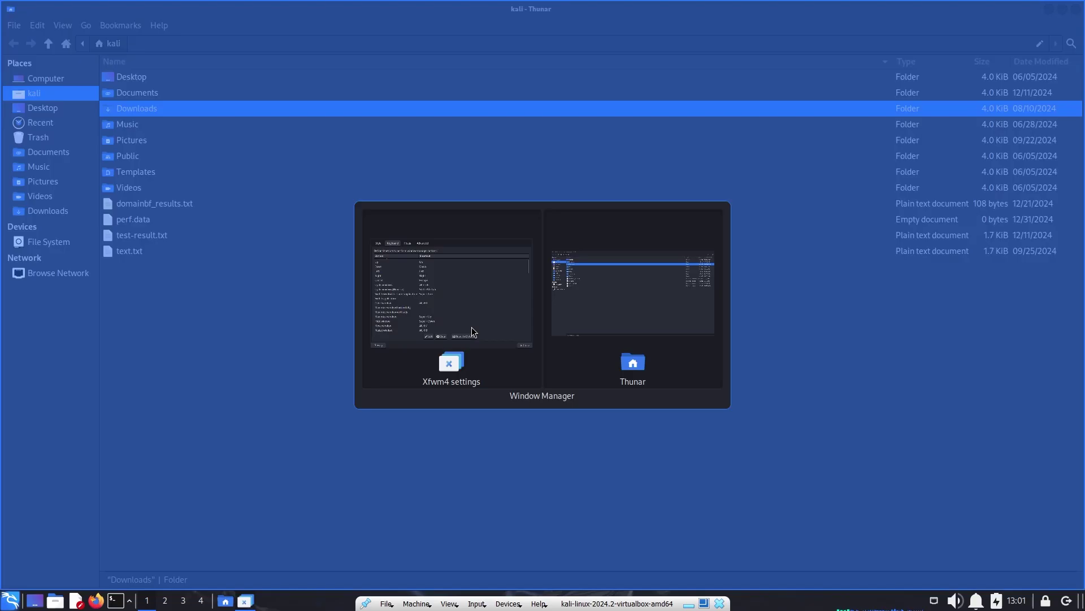
click(579, 306)
key(alt+Tab)
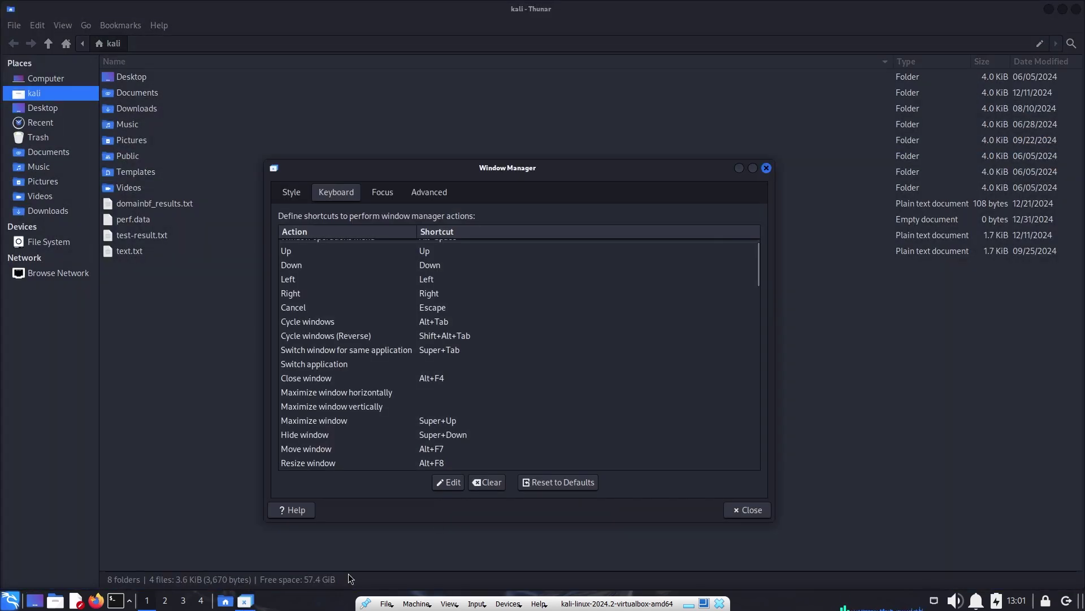
Show the window manager's focus options and shift focus to the Thunar window and back to the settings
click(385, 193)
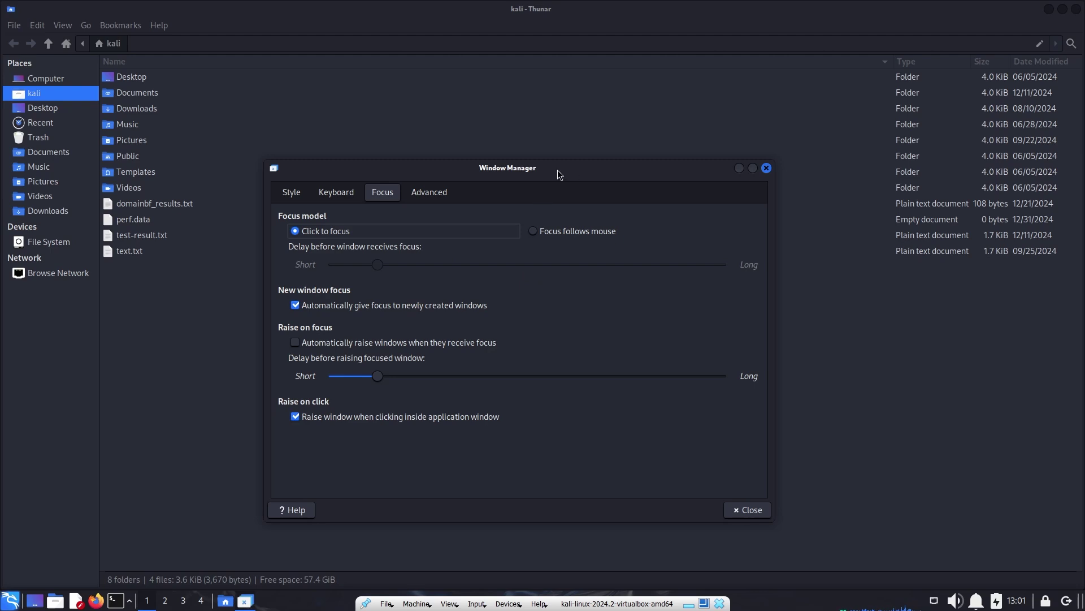
drag(559, 171, 574, 152)
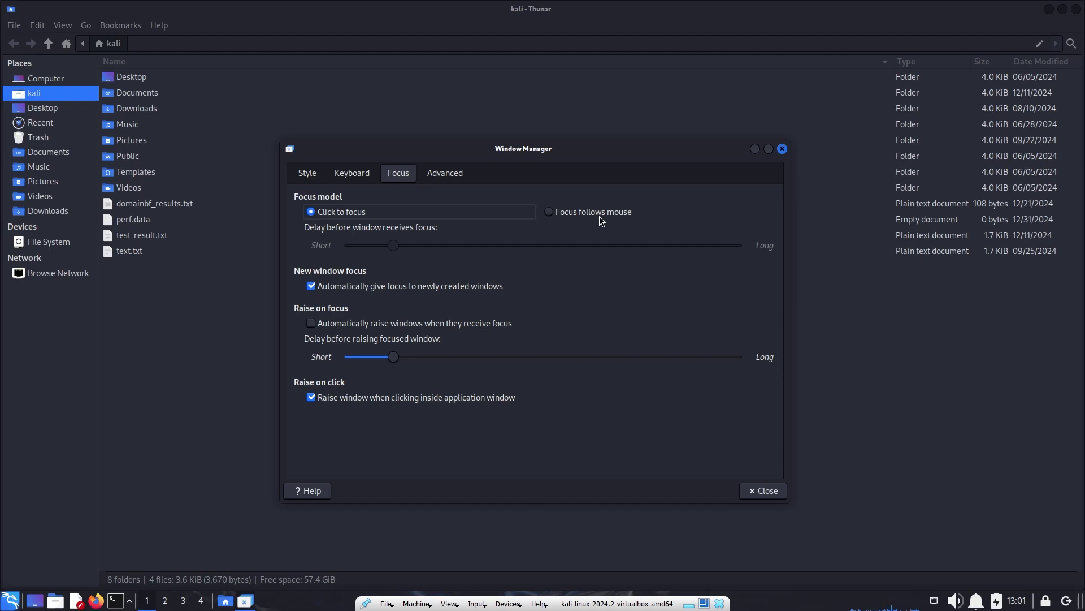
drag(567, 155, 557, 187)
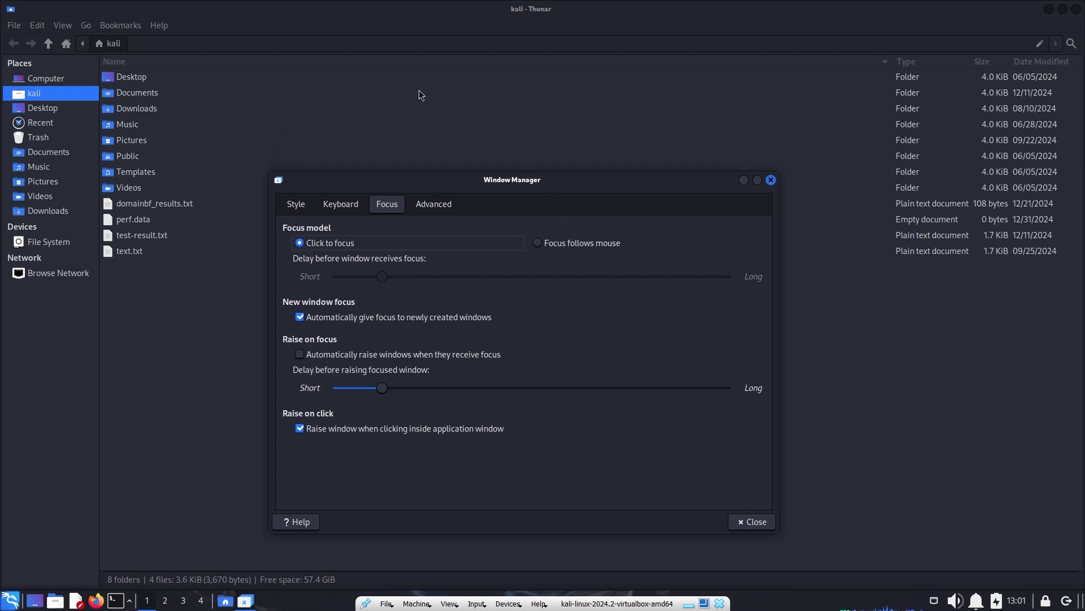
click(423, 20)
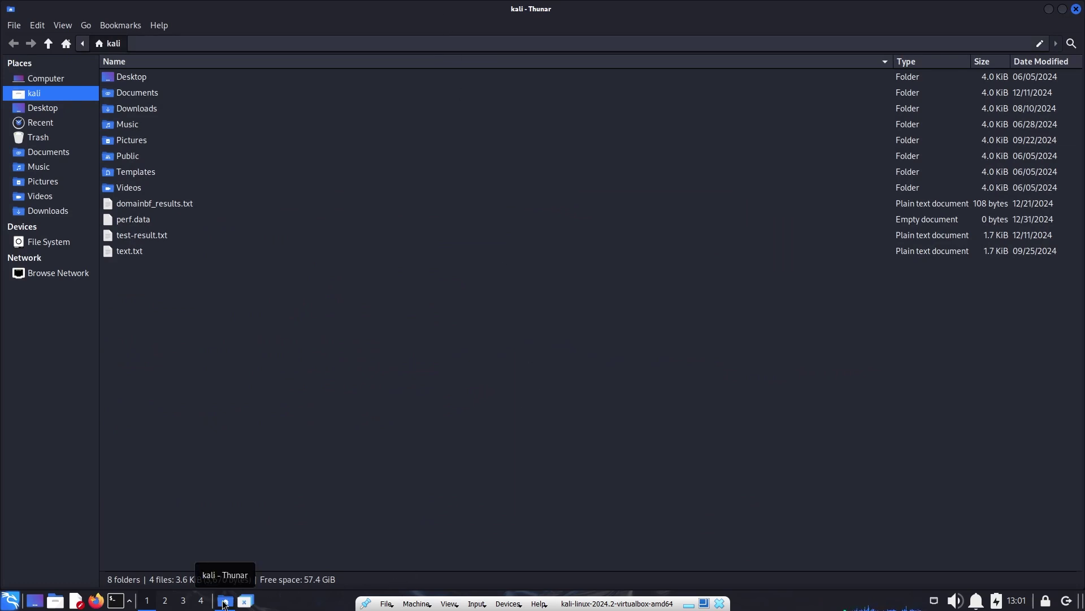
click(244, 600)
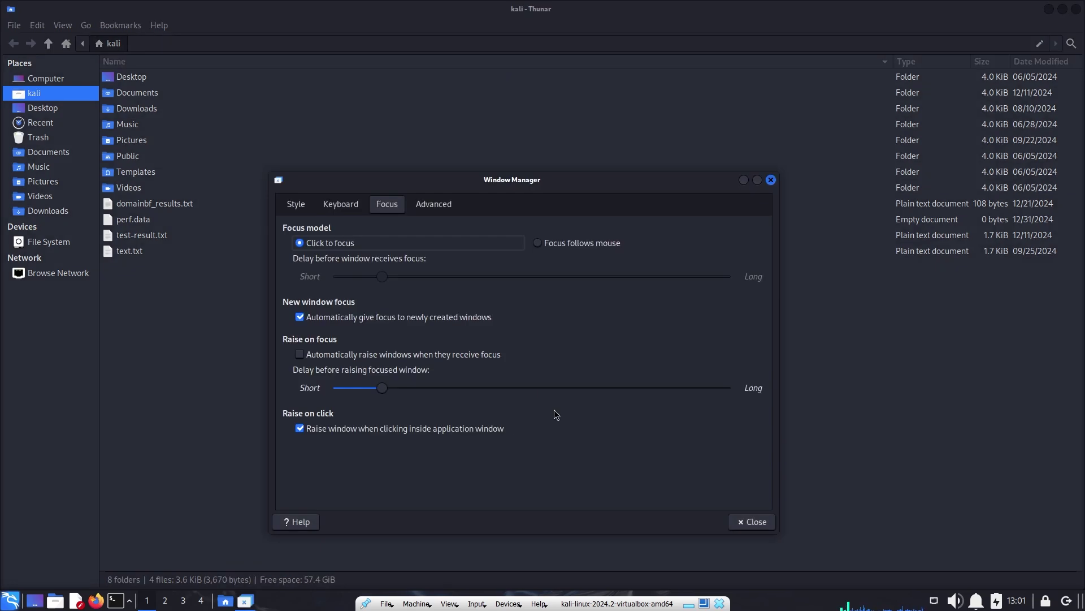
Test the Click to focus model by selecting several folders in the Thunar window, and return to the Window Manager settings
click(538, 118)
click(571, 252)
click(365, 191)
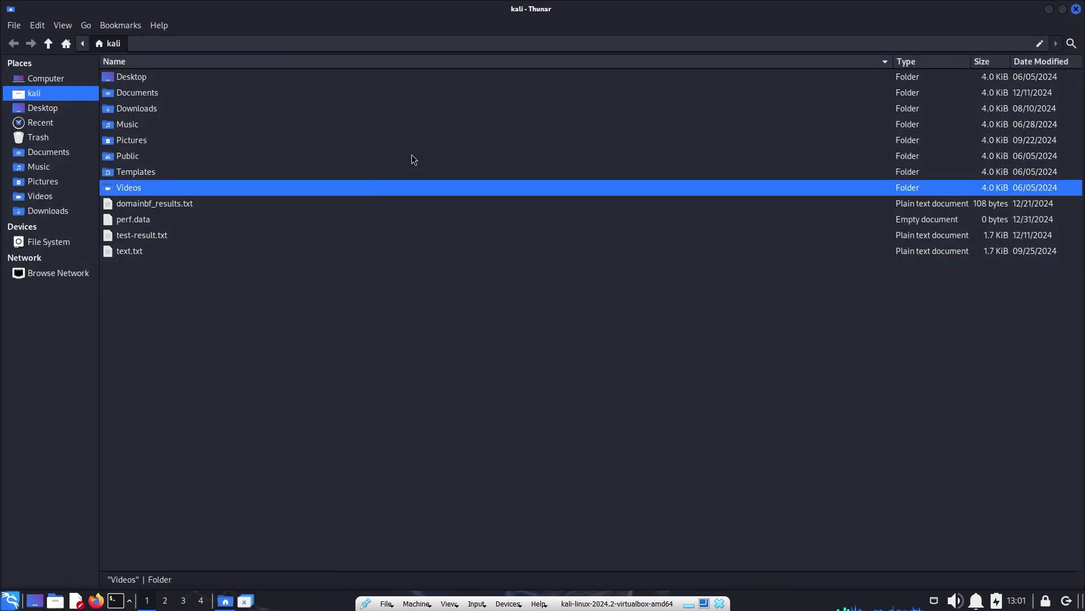
click(412, 155)
click(422, 125)
click(423, 109)
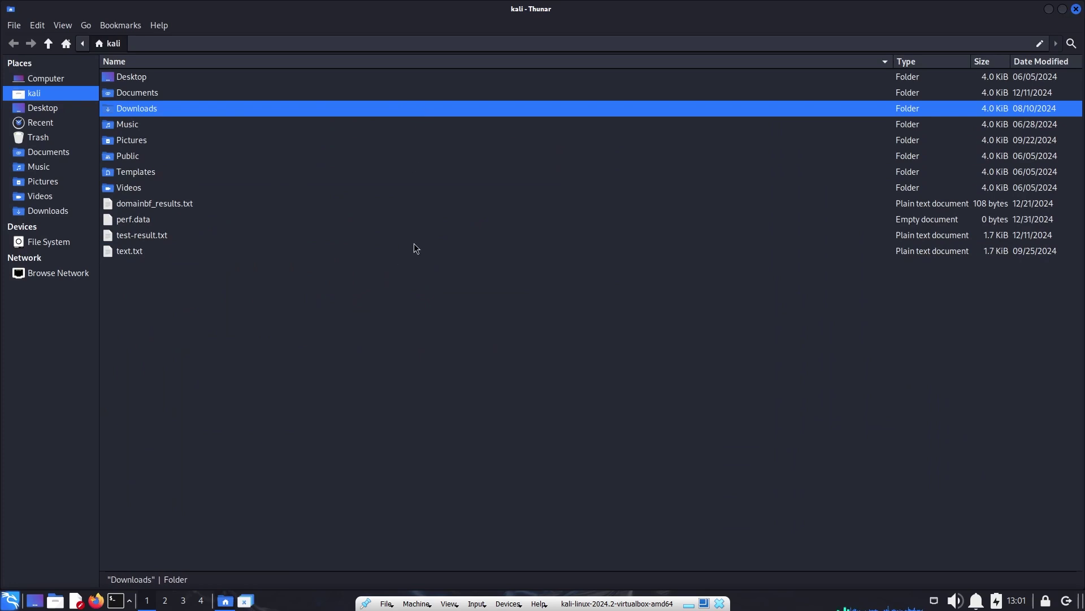
click(246, 600)
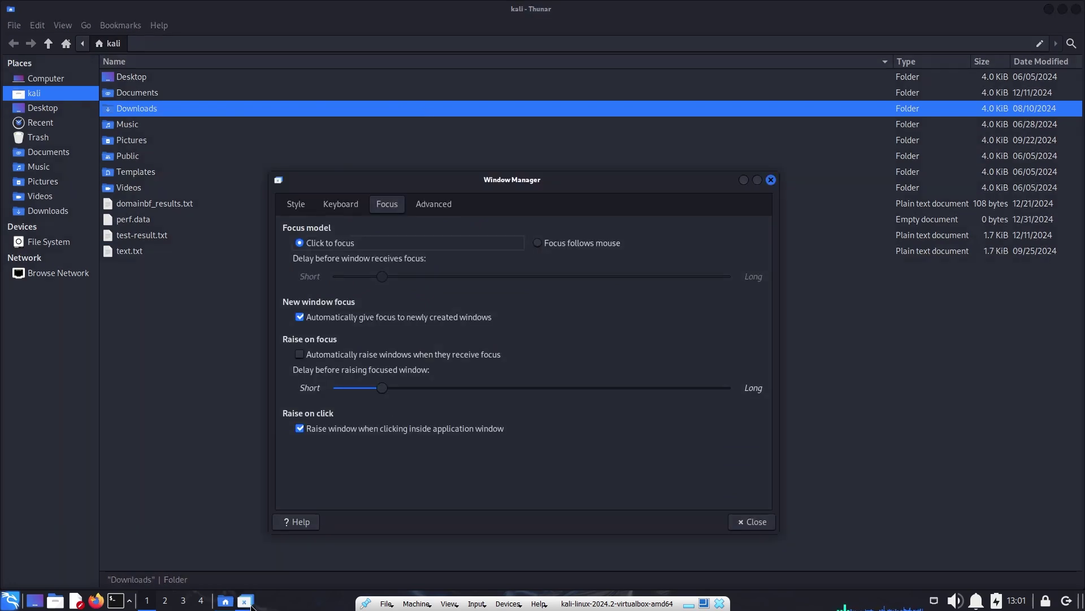
Try the Focus follows mouse model by selecting the Pictures folder in the Thunar window
click(543, 242)
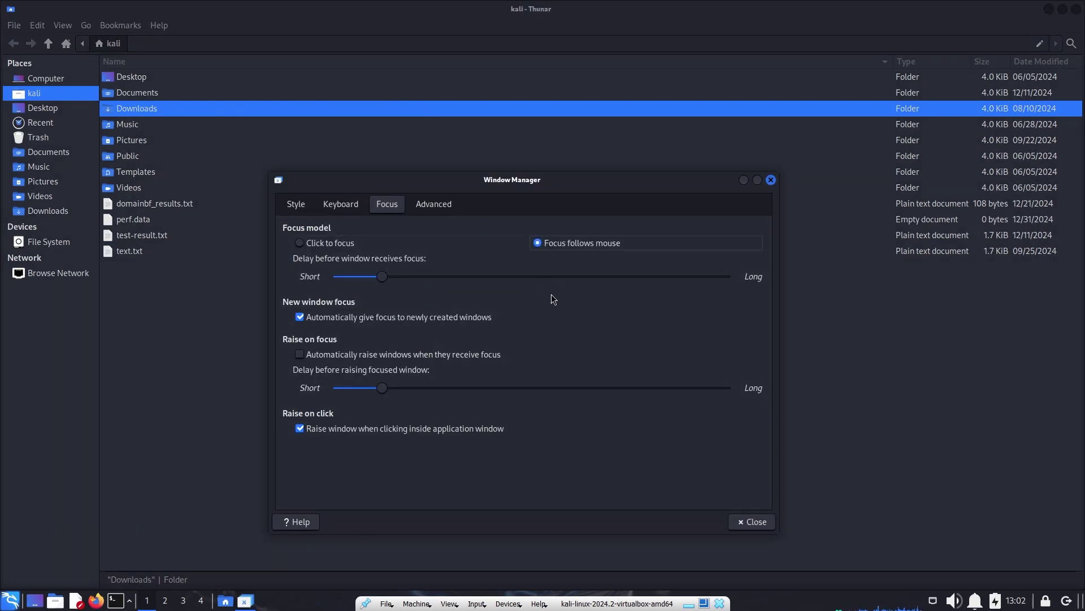
click(488, 142)
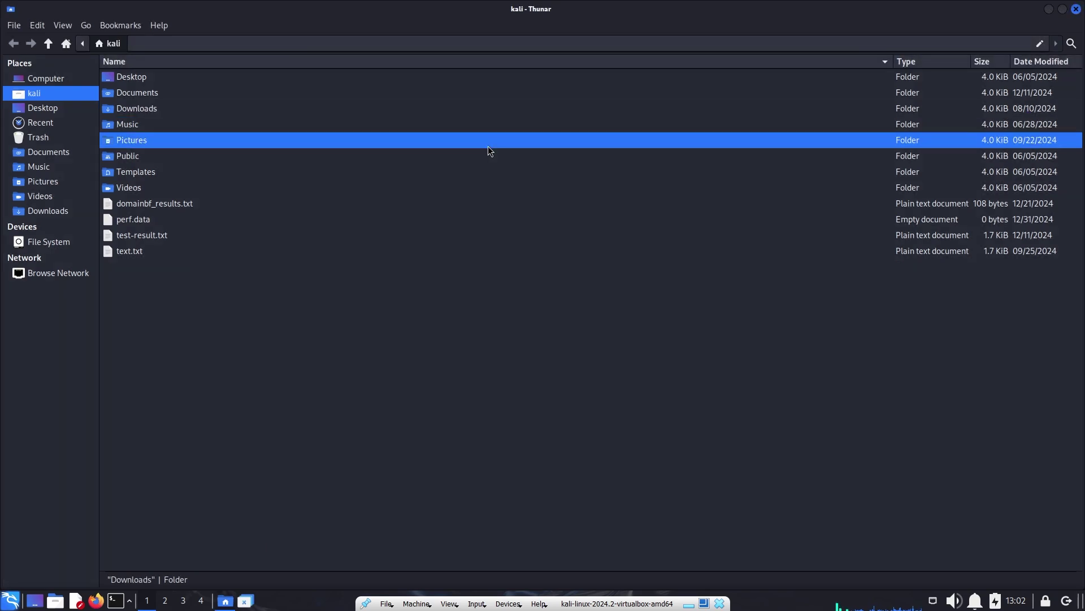
Delete the Public folder from the kali home folder in Thunar and leave no item selected
click(377, 156)
key(Delete)
click(388, 102)
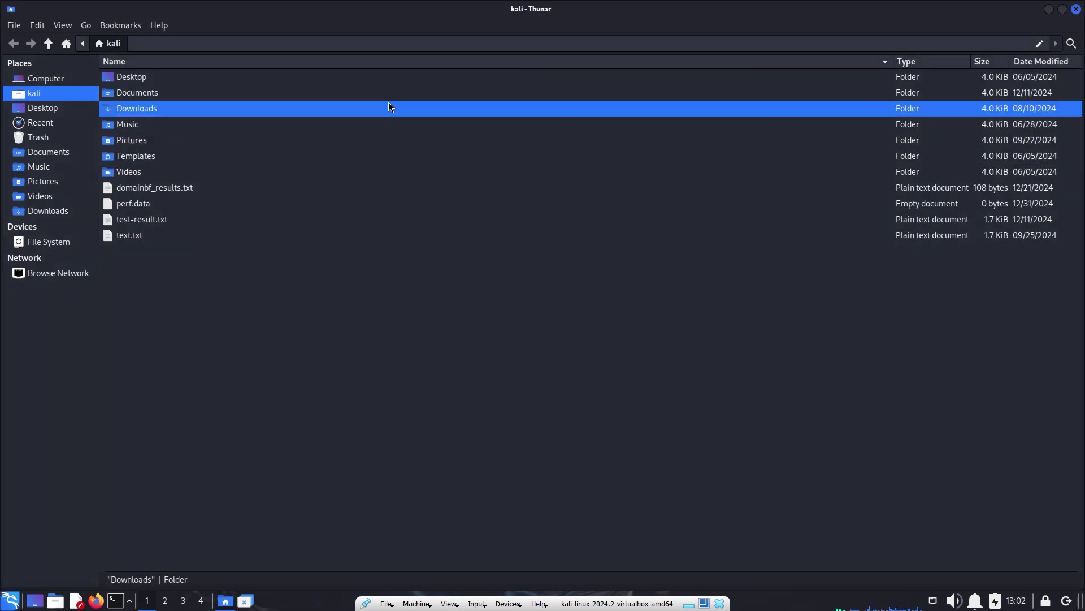
click(396, 90)
click(405, 78)
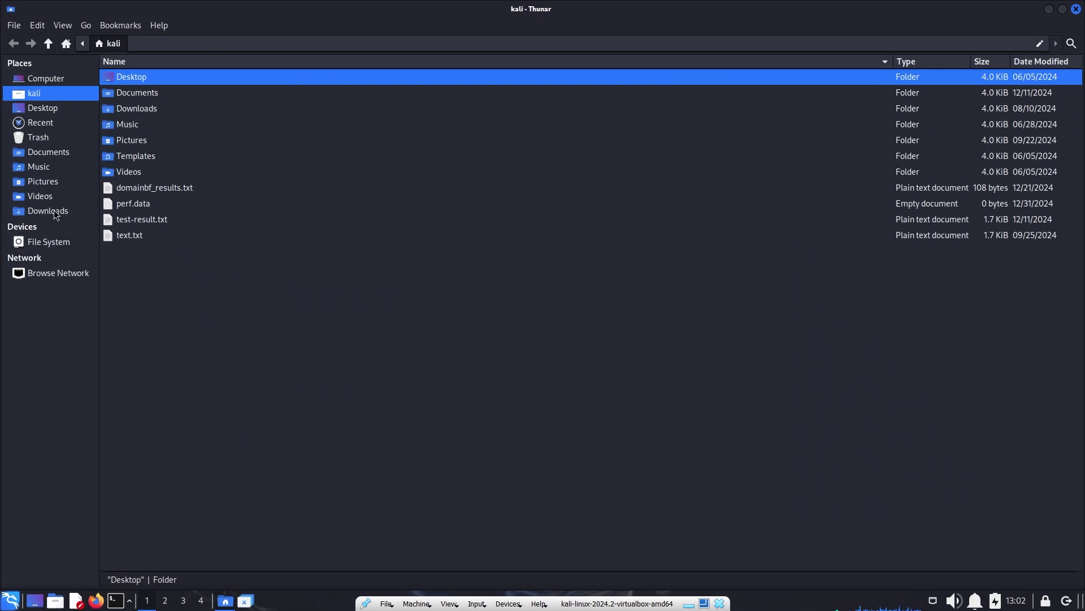
click(513, 487)
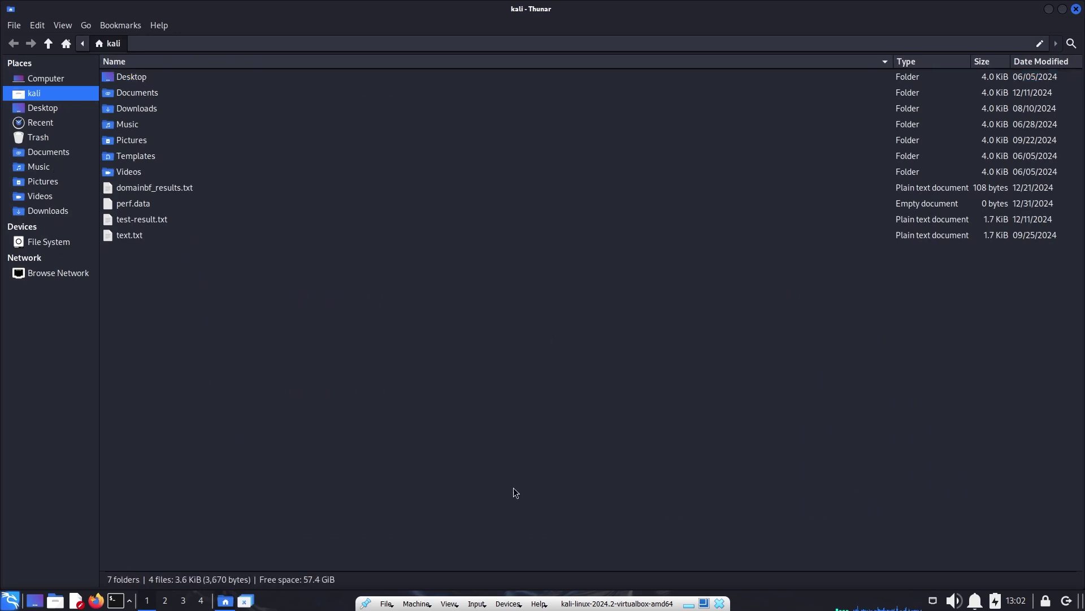
Return to the Window Manager settings and set the focus model back to Click to focus
click(252, 603)
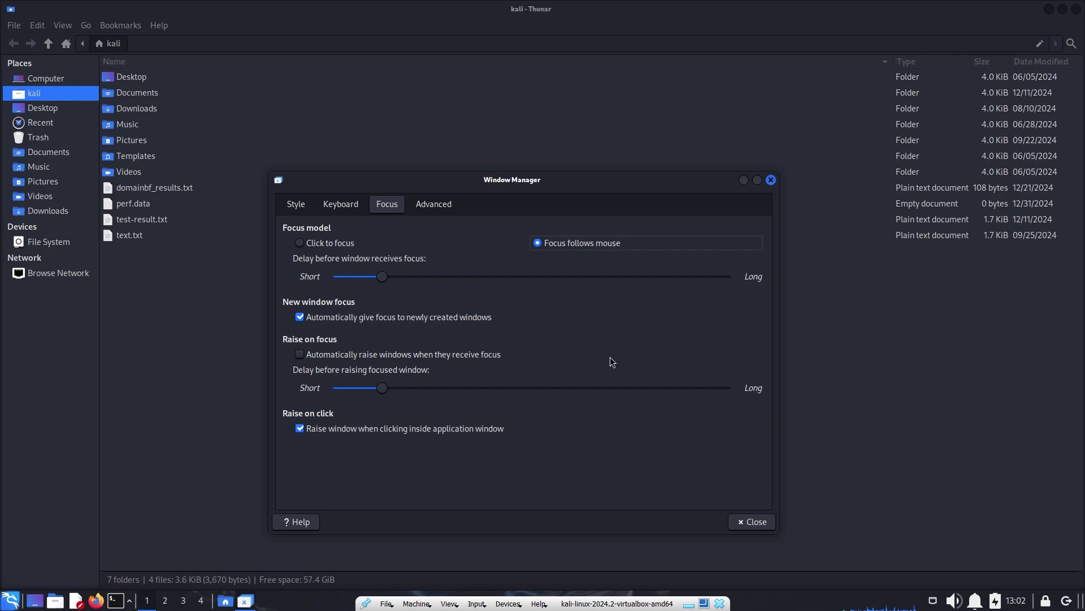
click(301, 243)
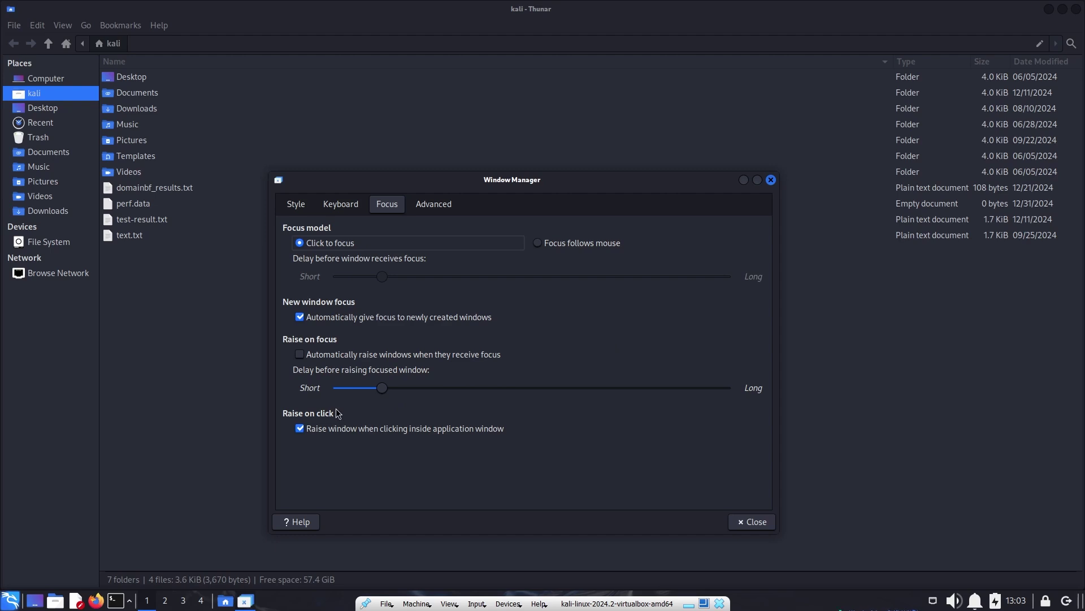
Show the advanced window manager options and try windows snapping To other windows before turning it off again
click(439, 208)
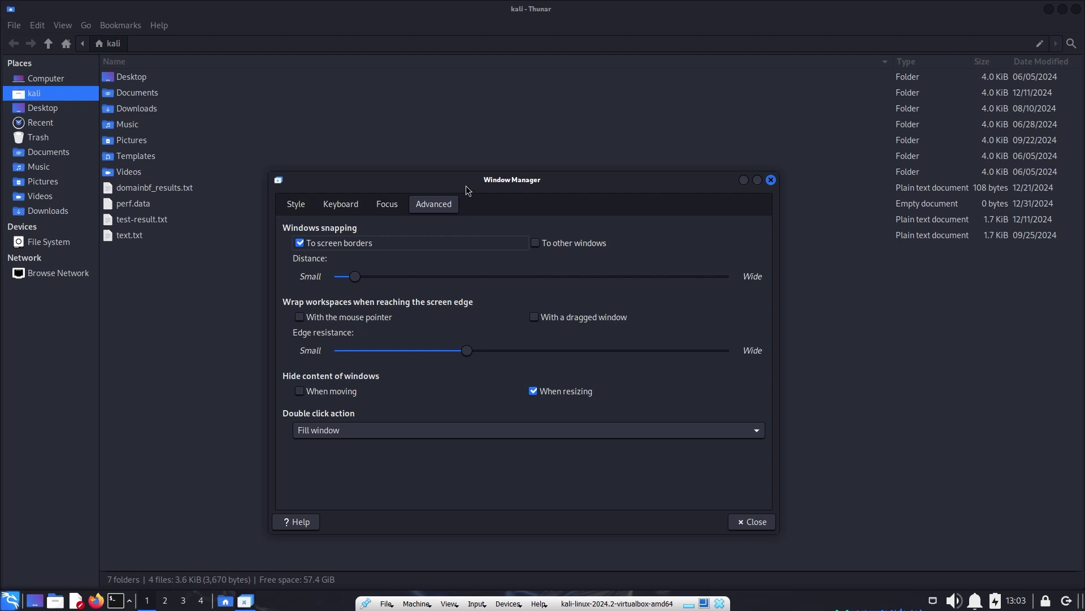
drag(466, 186, 422, 152)
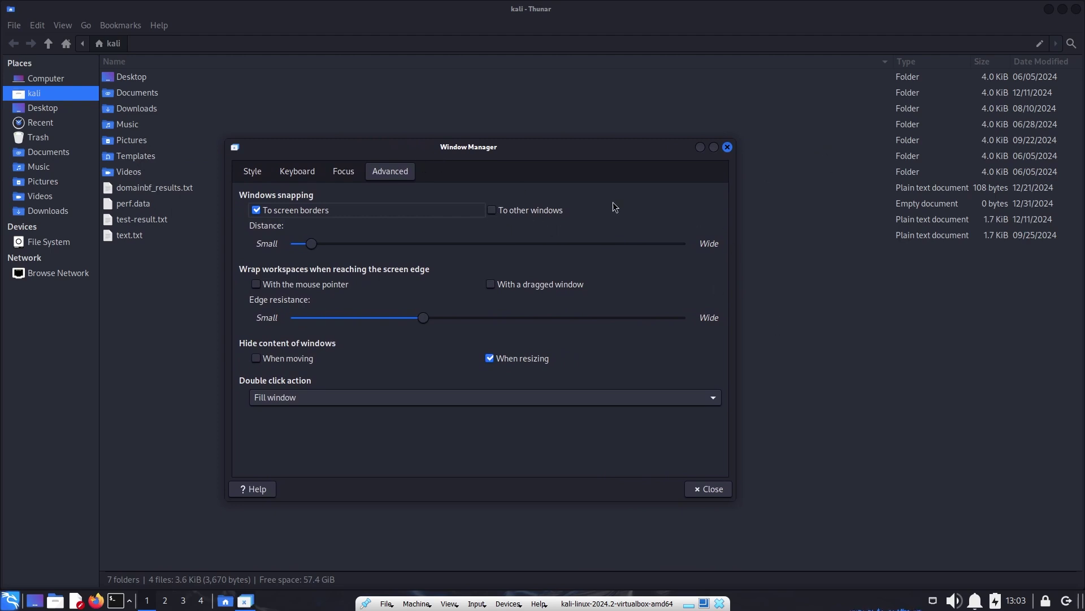
click(498, 213)
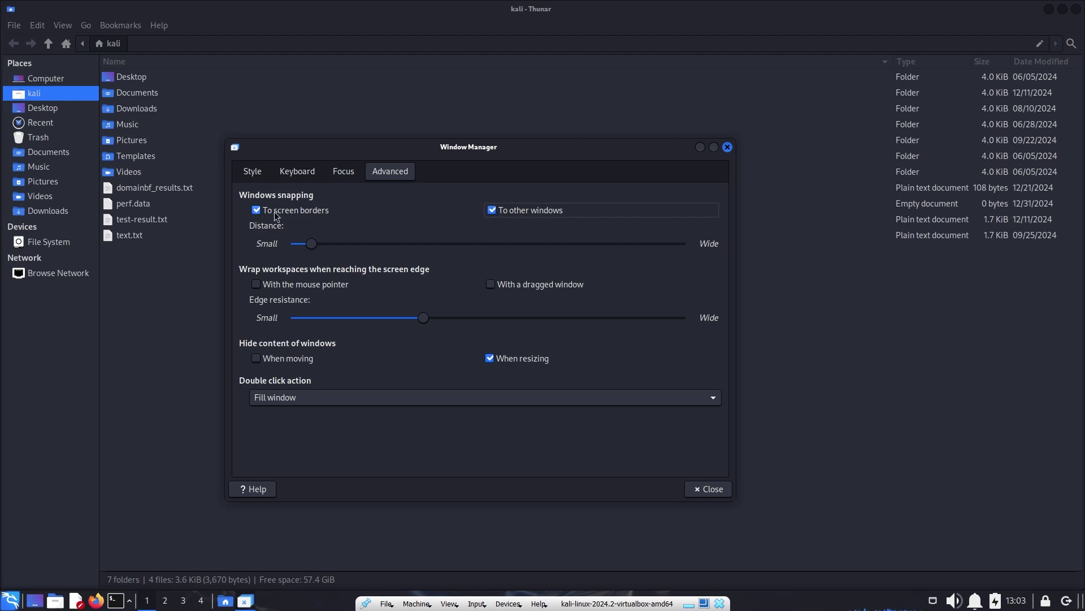
click(492, 210)
click(491, 211)
Try hiding window contents by resizing the settings window and by moving it with the When moving option, leaving that option off
mouse_move(734, 343)
mouse_down()
mouse_move(635, 342)
mouse_move(723, 348)
mouse_up()
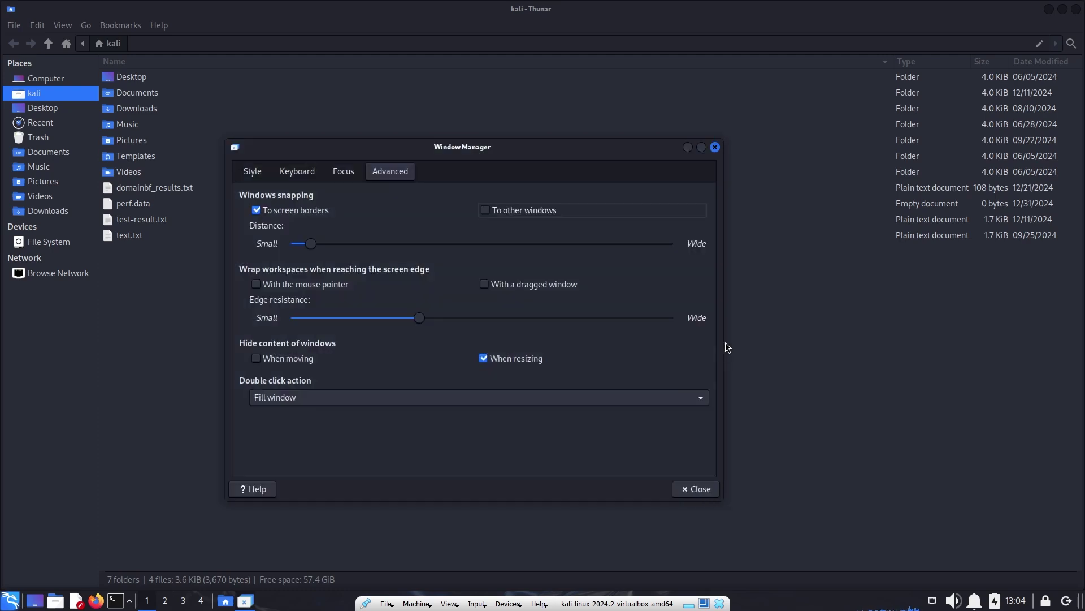
click(256, 358)
drag(523, 148, 556, 149)
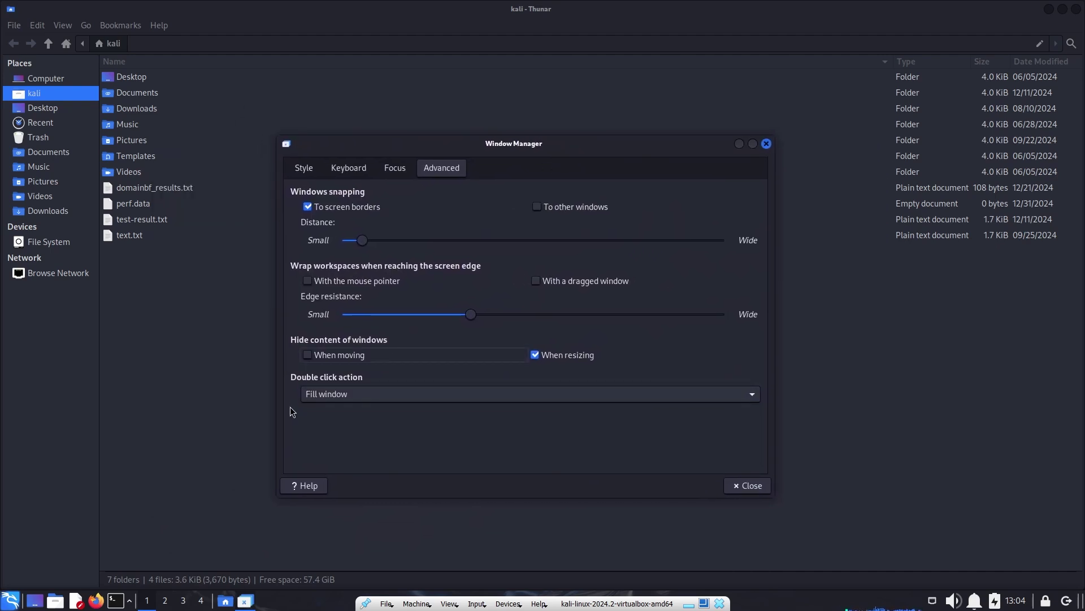
Try resizing the settings window with content hiding When resizing turned off, and turn the option back on
click(539, 358)
drag(763, 368, 688, 338)
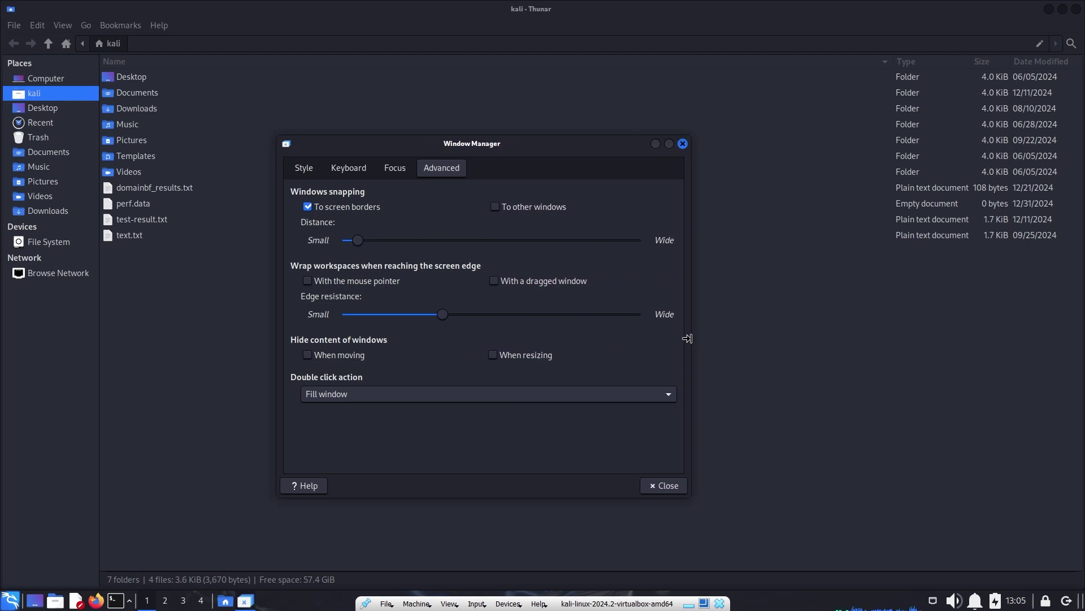
drag(688, 338, 696, 338)
click(500, 356)
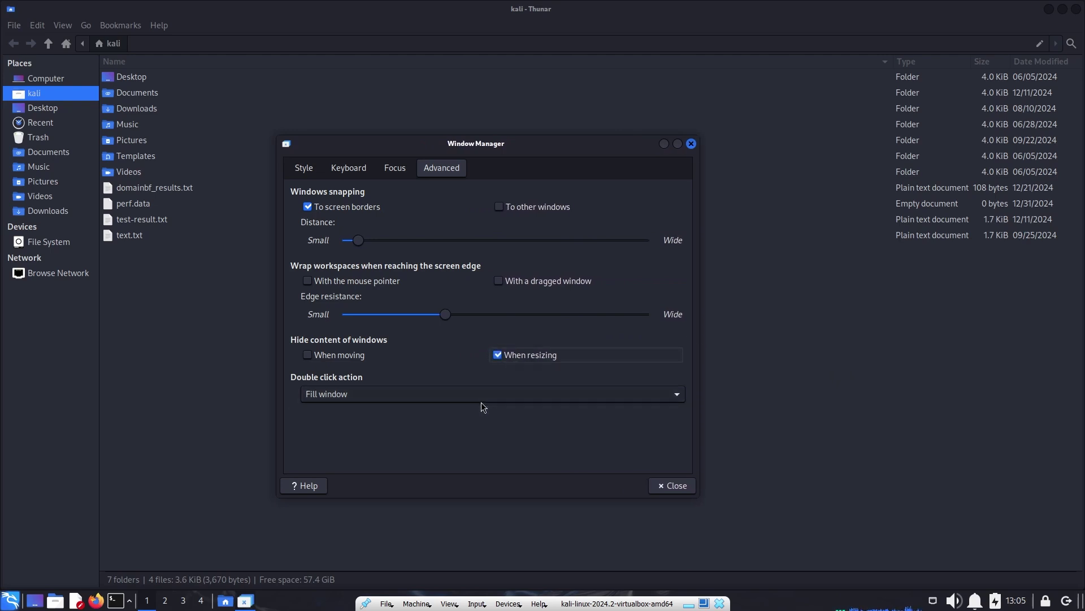
Review the available double click actions and set the double click action to Nothing
click(490, 395)
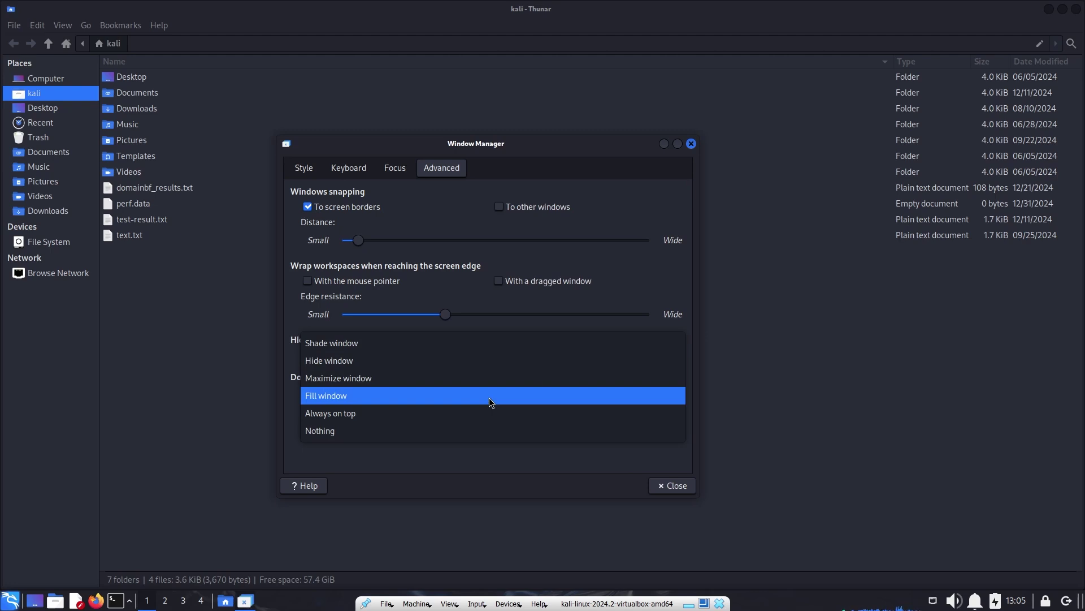
click(489, 397)
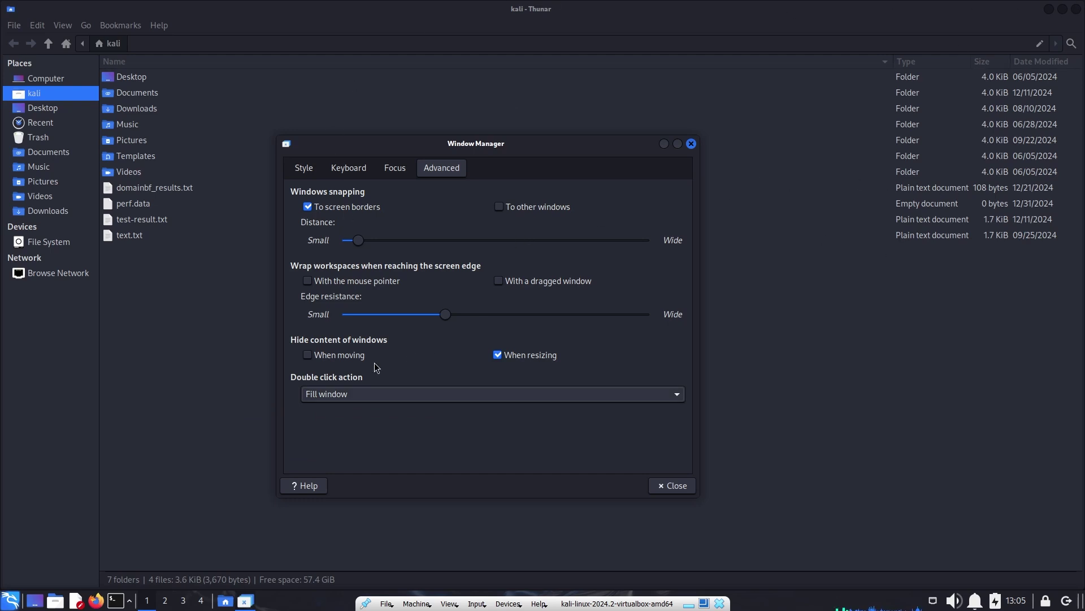
click(371, 391)
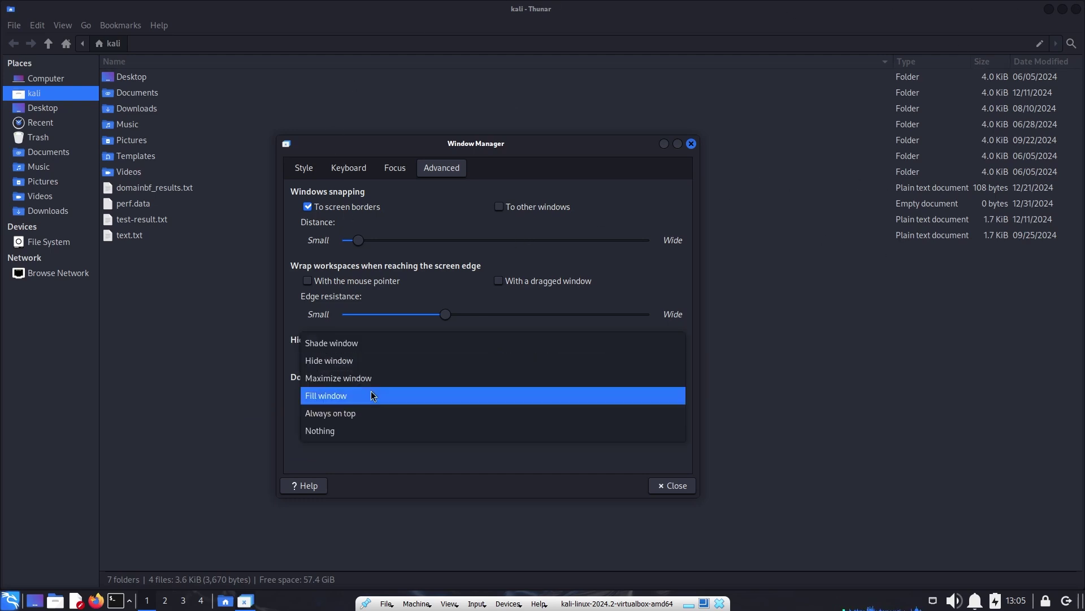
click(341, 433)
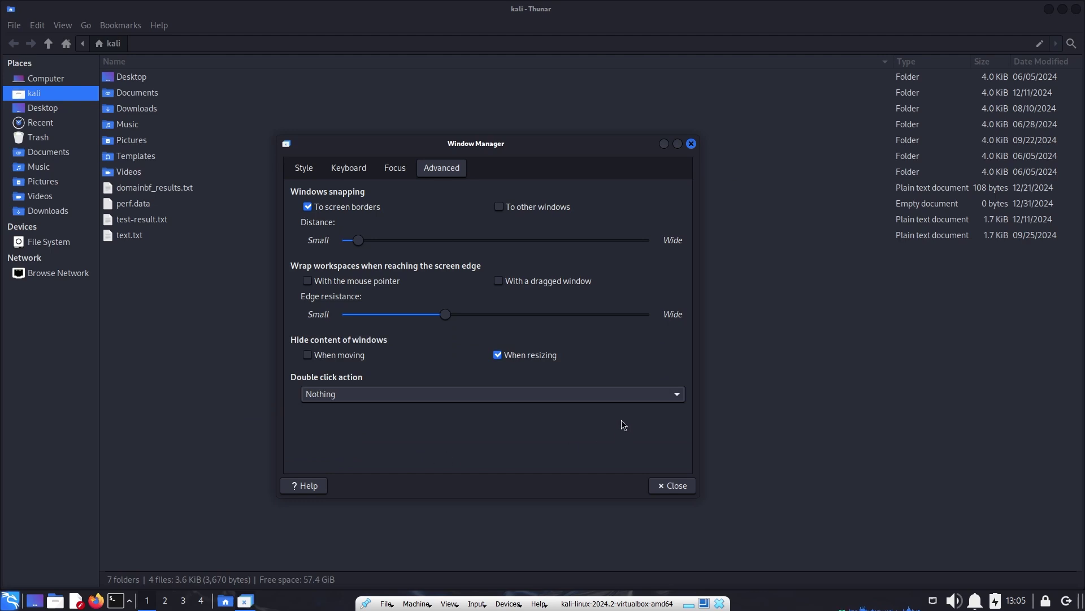